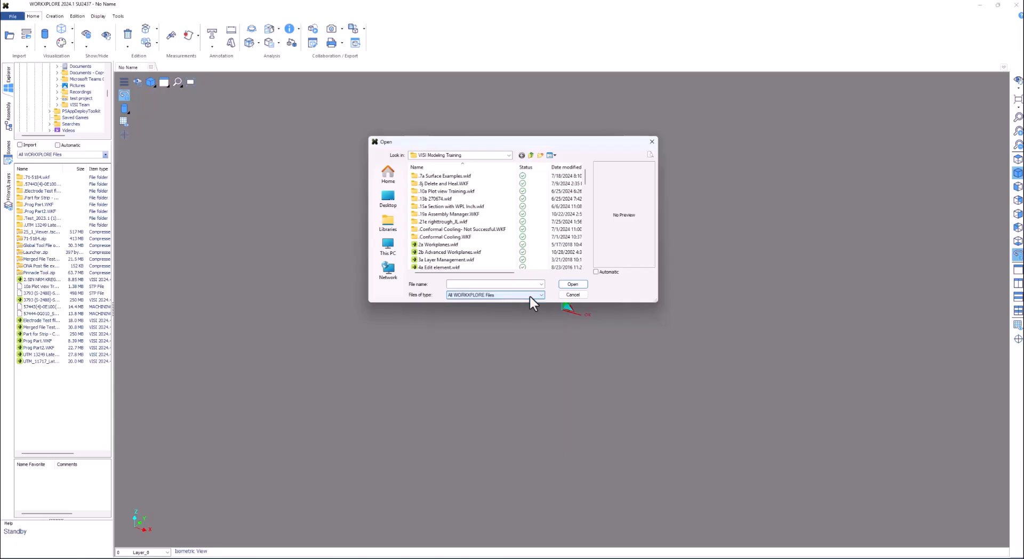
# Step: Import the Mold_1.CATProduct assembly from the catiav5-assembly sample folder with the default 3D import options
pyautogui.press('Escape')
pyautogui.moveTo(1023, 39); pyautogui.dragTo(743, 127)
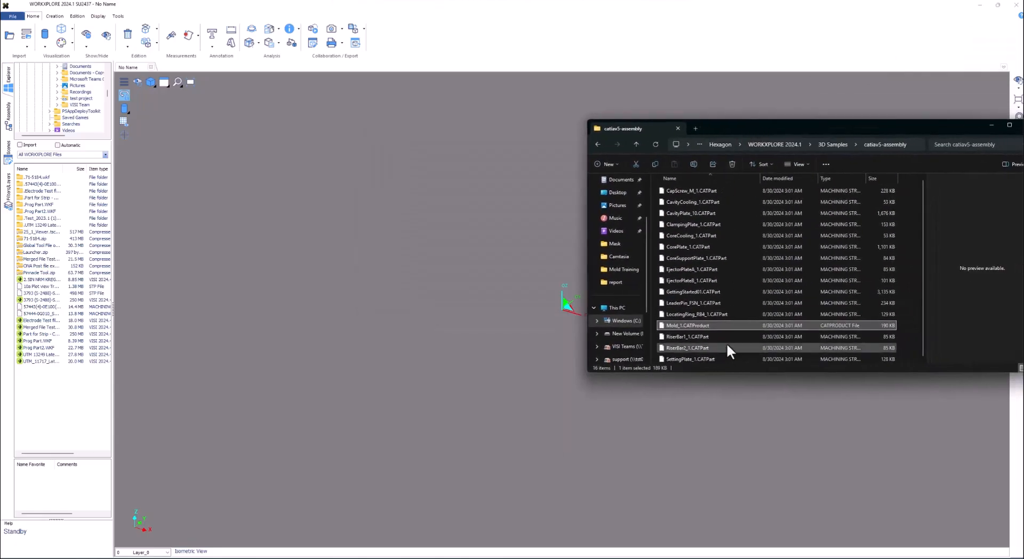
pyautogui.moveTo(698, 326); pyautogui.dragTo(700, 431)
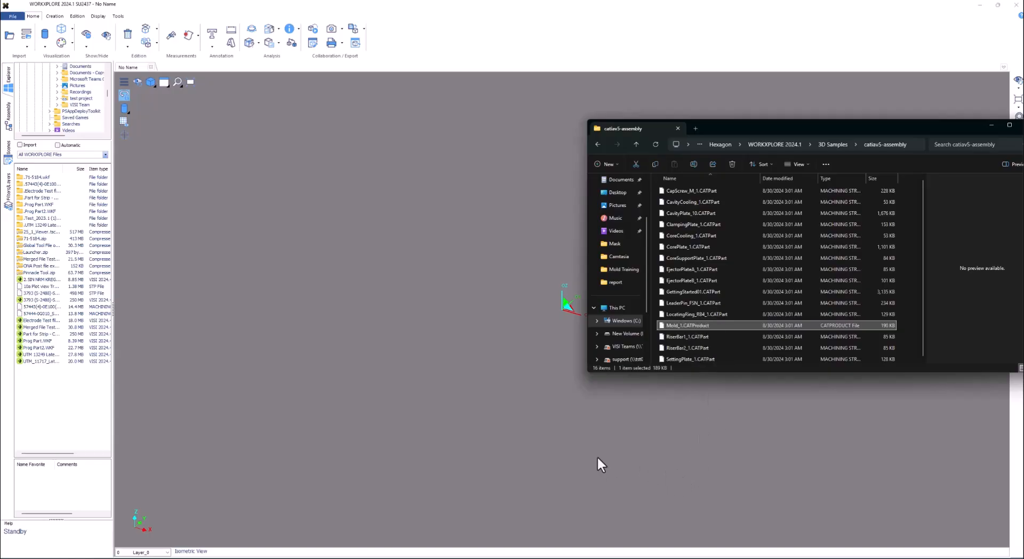
pyautogui.moveTo(768, 131); pyautogui.dragTo(1023, 75)
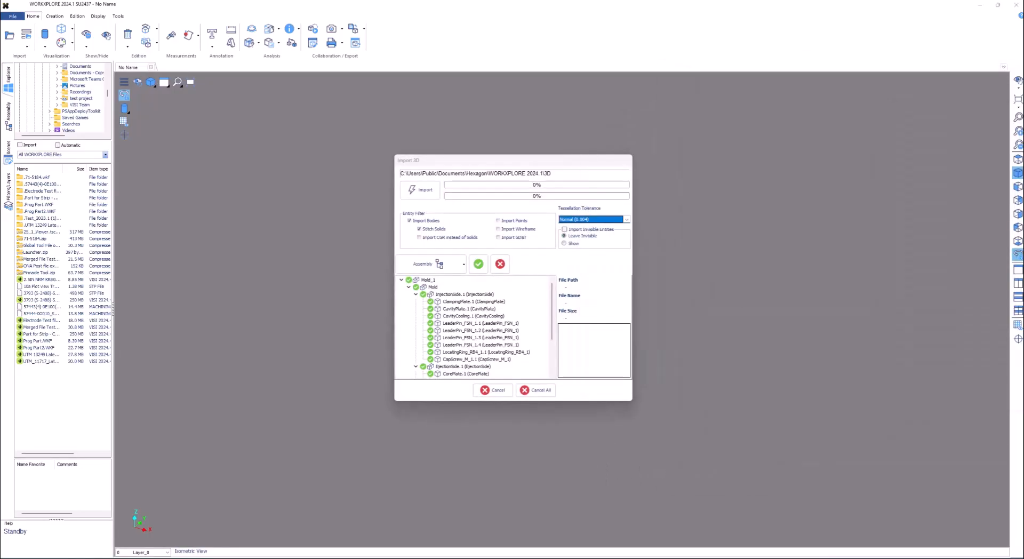
pyautogui.click(415, 193)
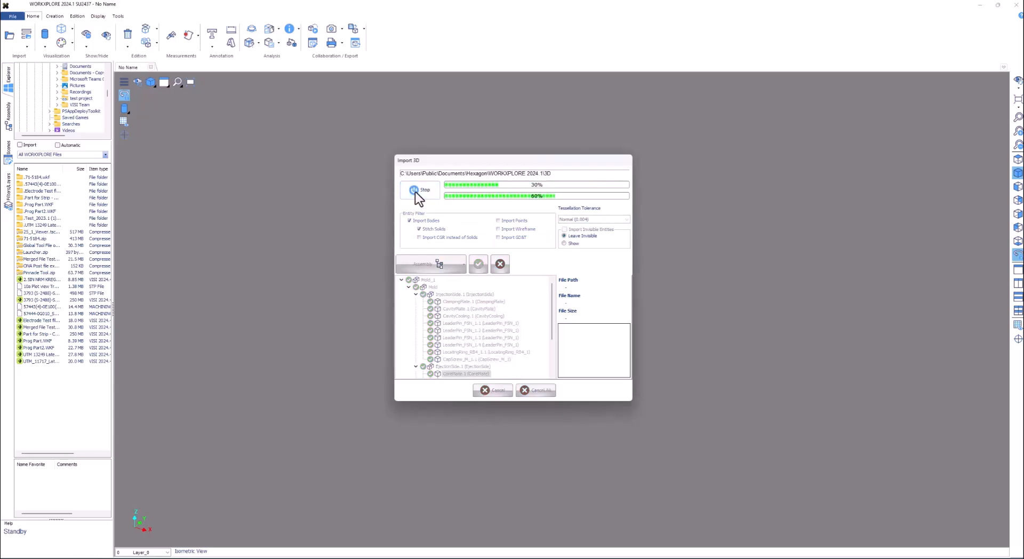
pyautogui.click(624, 298)
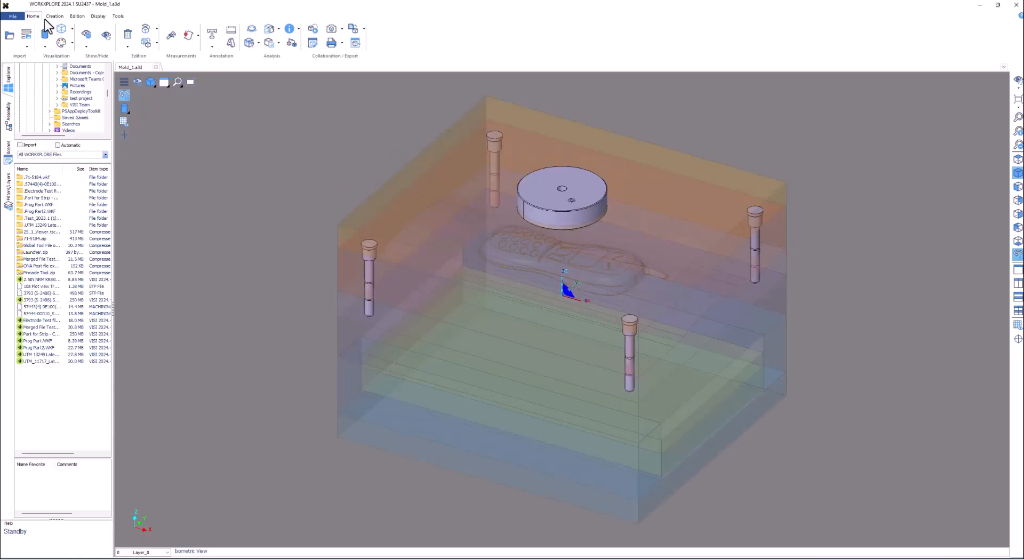
# Step: Reset the model transparency of all parts in the imported mold assembly
pyautogui.click(71, 29)
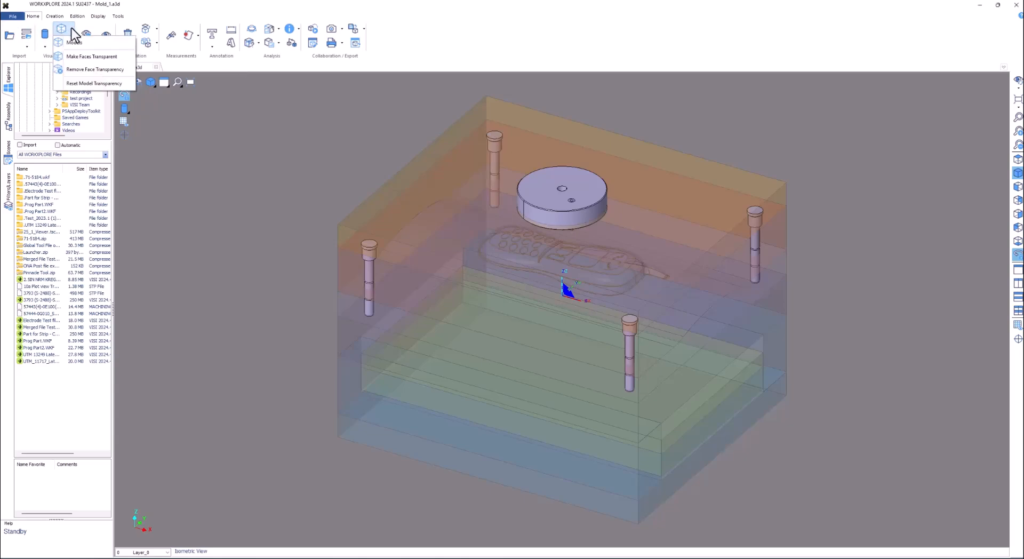
pyautogui.click(88, 84)
pyautogui.click(124, 85)
pyautogui.rightClick(219, 198)
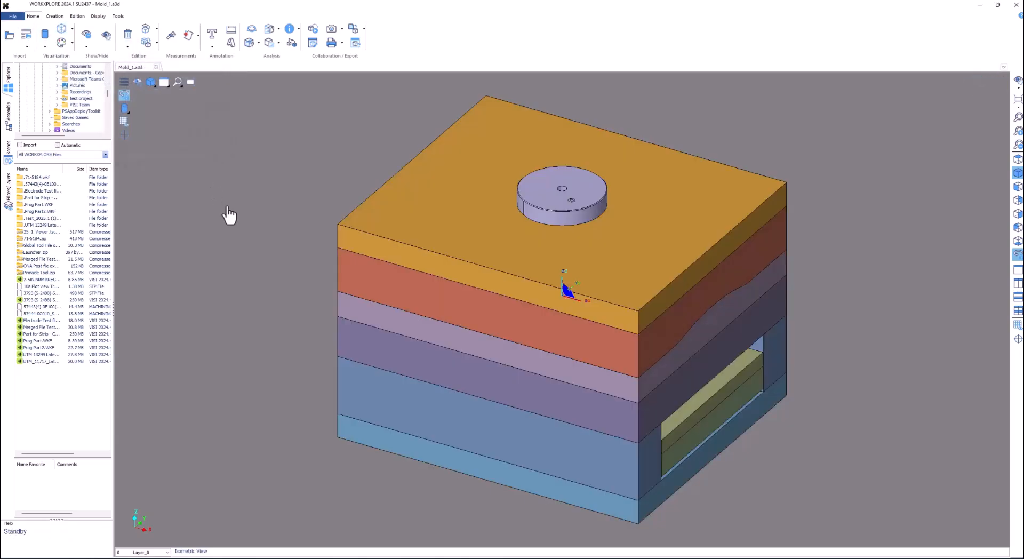
# Step: Expand the Mold node in the assembly structure and hide EjectionSide.1 and EjectorSystem.1, keeping InjectionSide.1 visible
pyautogui.click(9, 120)
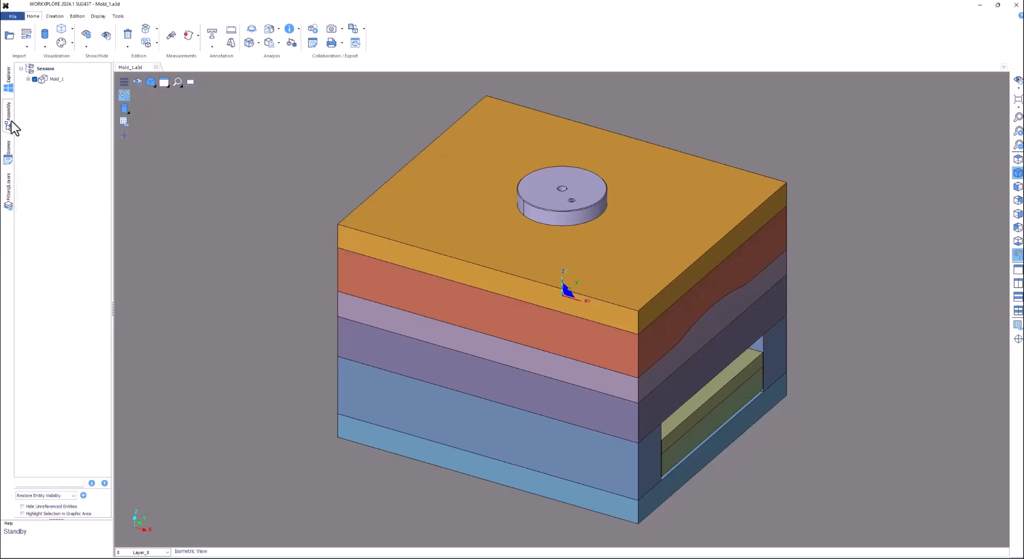
pyautogui.click(28, 79)
pyautogui.click(35, 89)
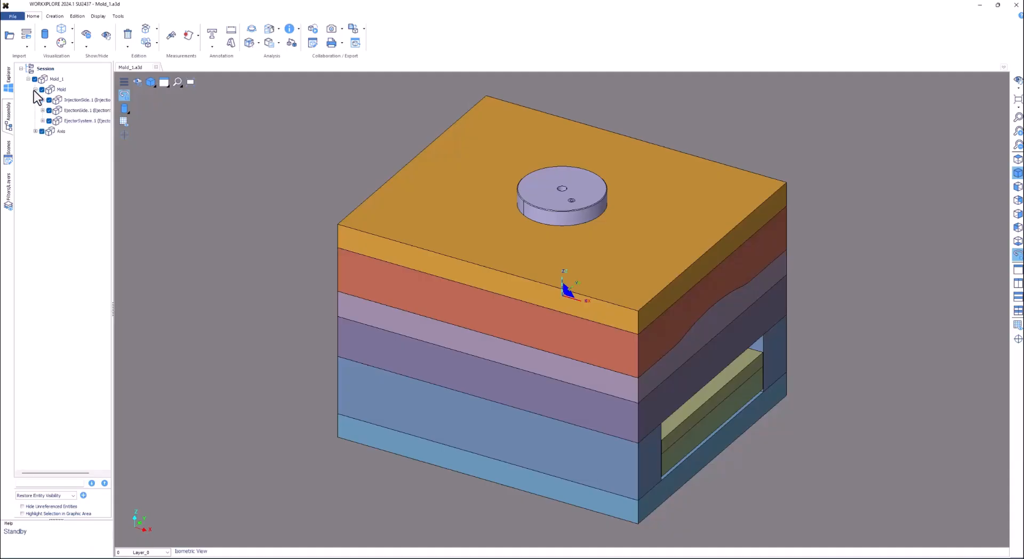
pyautogui.click(41, 89)
pyautogui.click(49, 99)
pyautogui.click(49, 110)
pyautogui.click(49, 111)
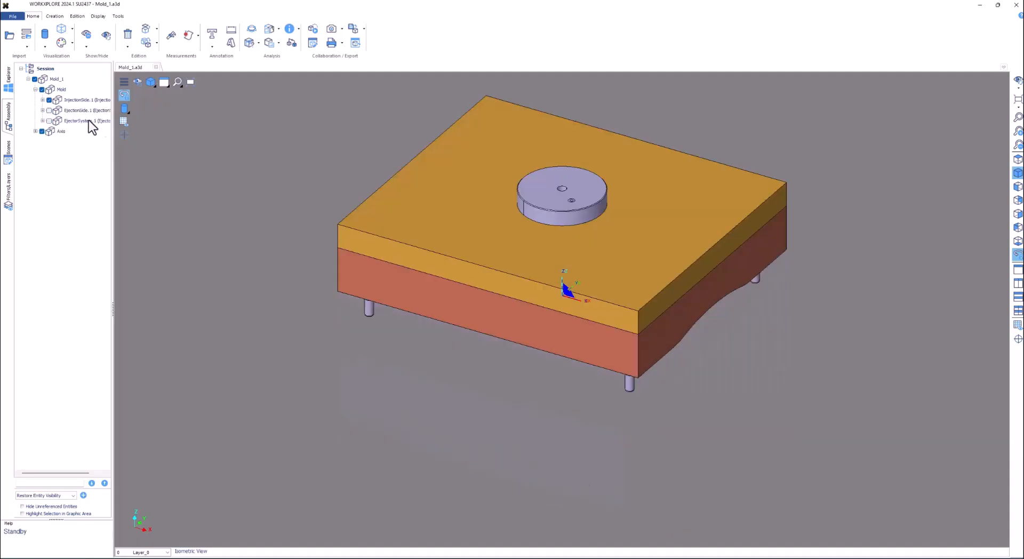
# Step: Select the red cavity plate in the model to locate it in the assembly tree, and inspect the injection side
pyautogui.click(472, 321)
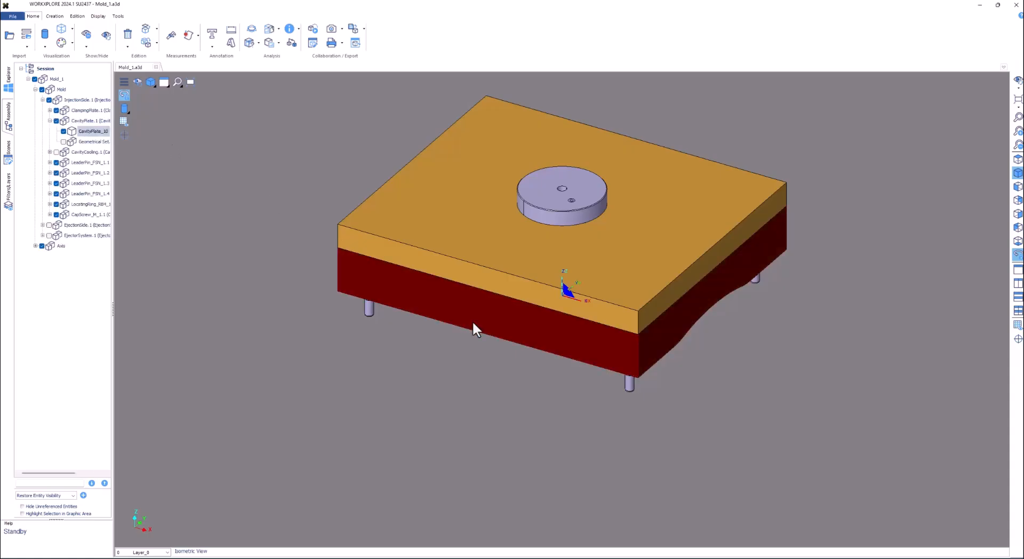
pyautogui.click(430, 347)
pyautogui.moveTo(407, 353); pyautogui.dragTo(394, 282, button='middle')
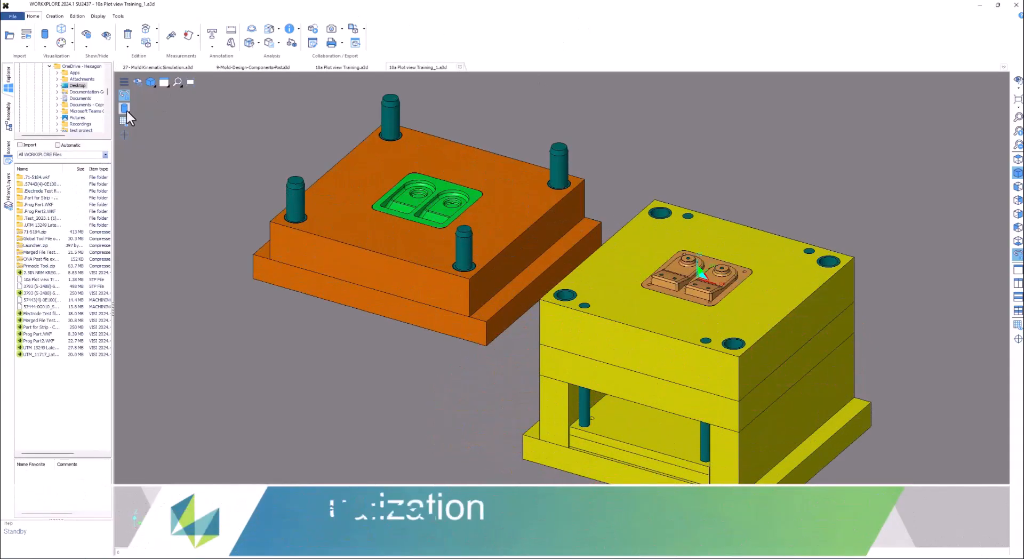
# Step: Preview the mold in wireframe and in shading without edges, and return to shading with edges
pyautogui.click(124, 108)
pyautogui.click(164, 108)
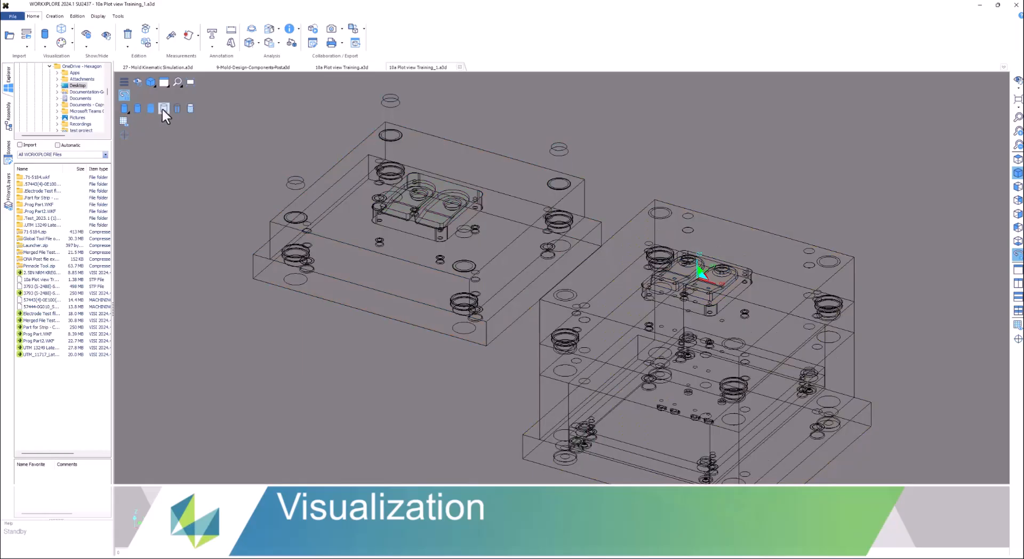
pyautogui.click(148, 108)
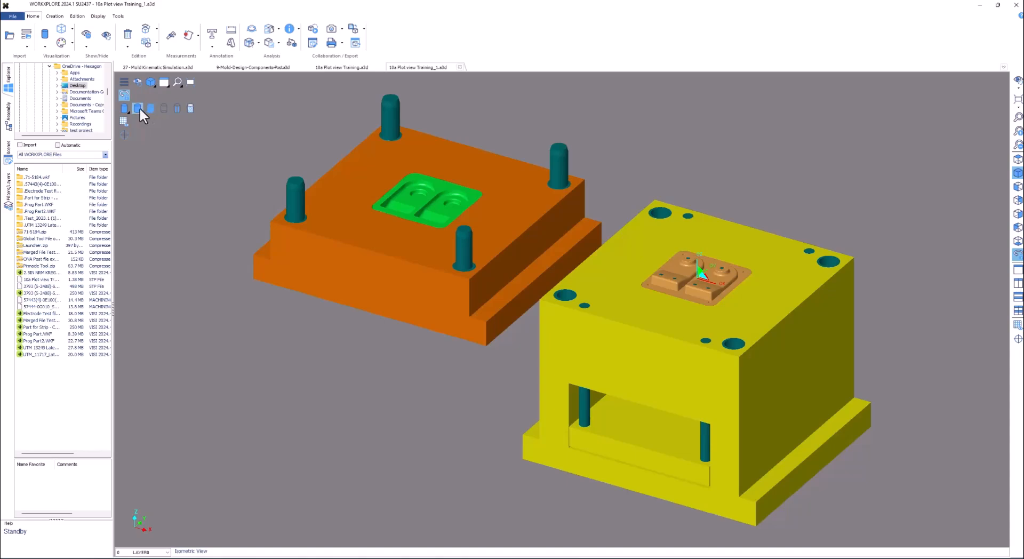
pyautogui.click(138, 109)
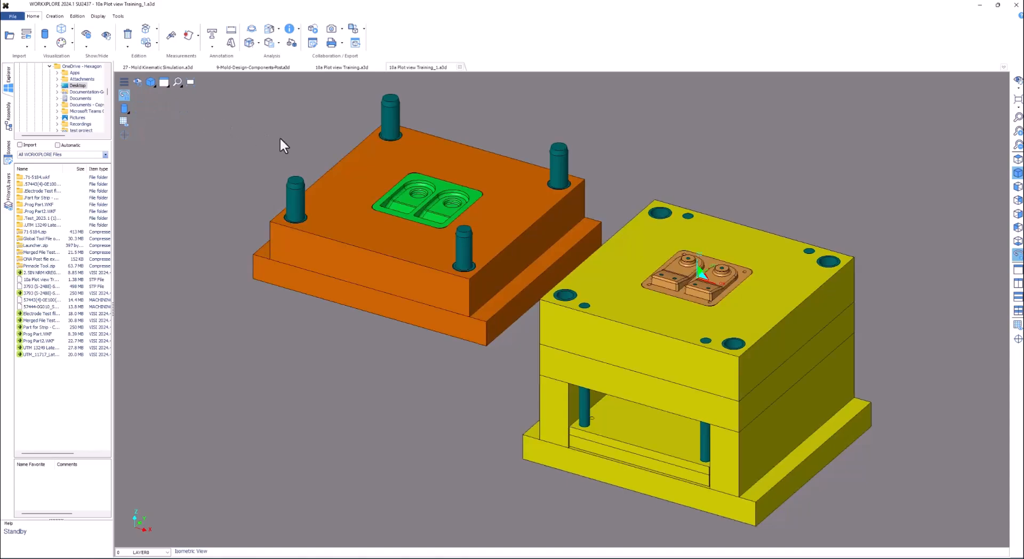
# Step: Make the front side face of the upper orange plate transparent
pyautogui.click(72, 28)
pyautogui.click(85, 57)
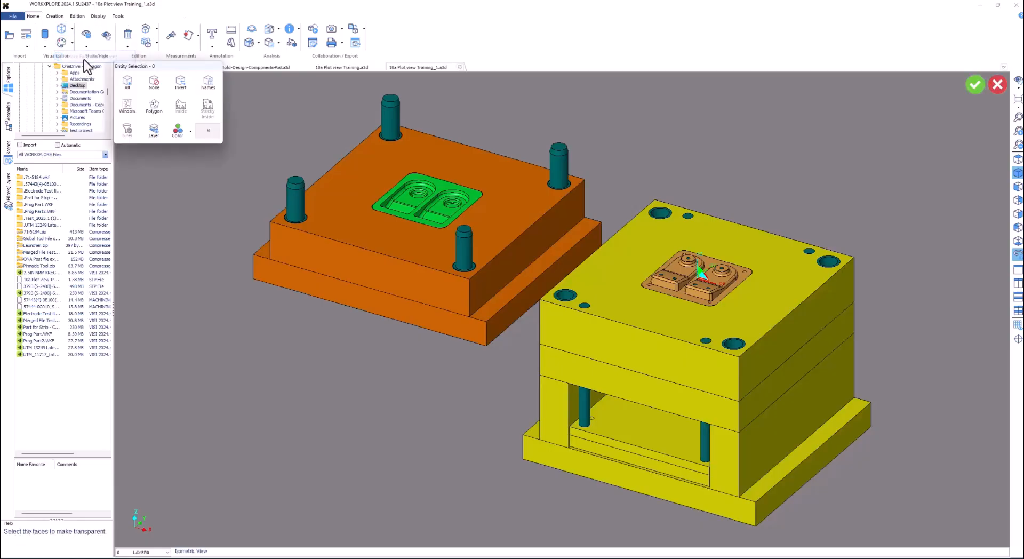
pyautogui.click(355, 248)
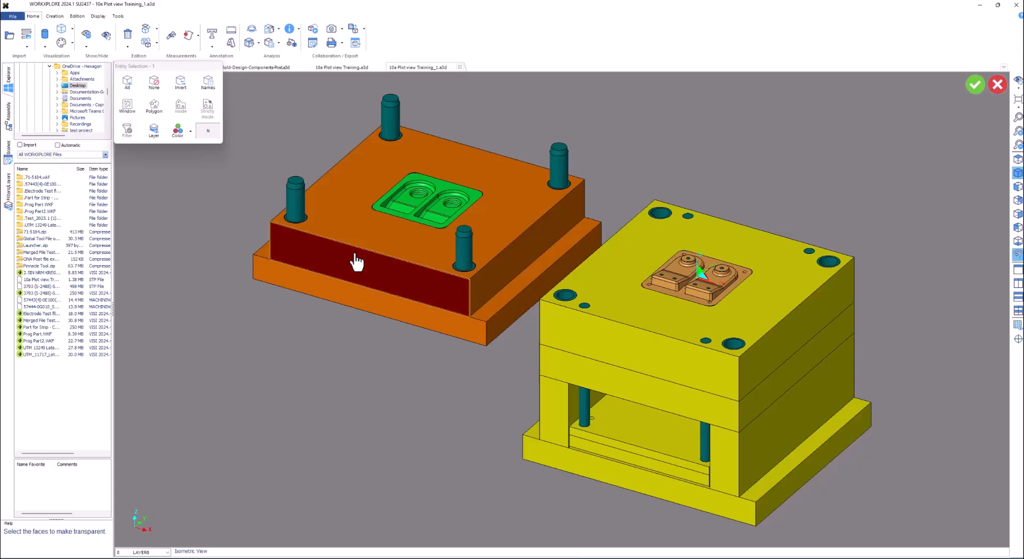
pyautogui.press('Return')
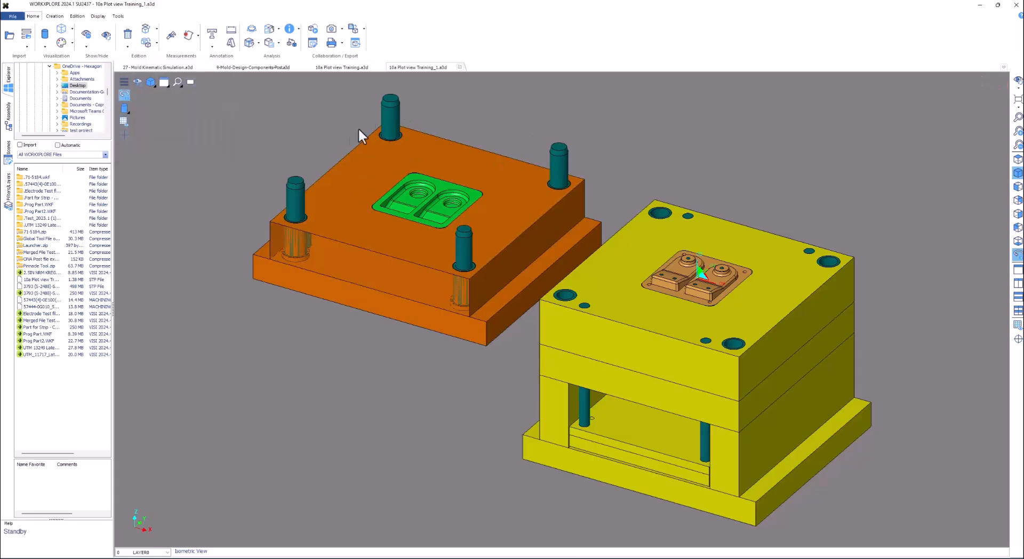
# Step: Remove the face transparency from all faces of the mold
pyautogui.click(72, 28)
pyautogui.click(82, 69)
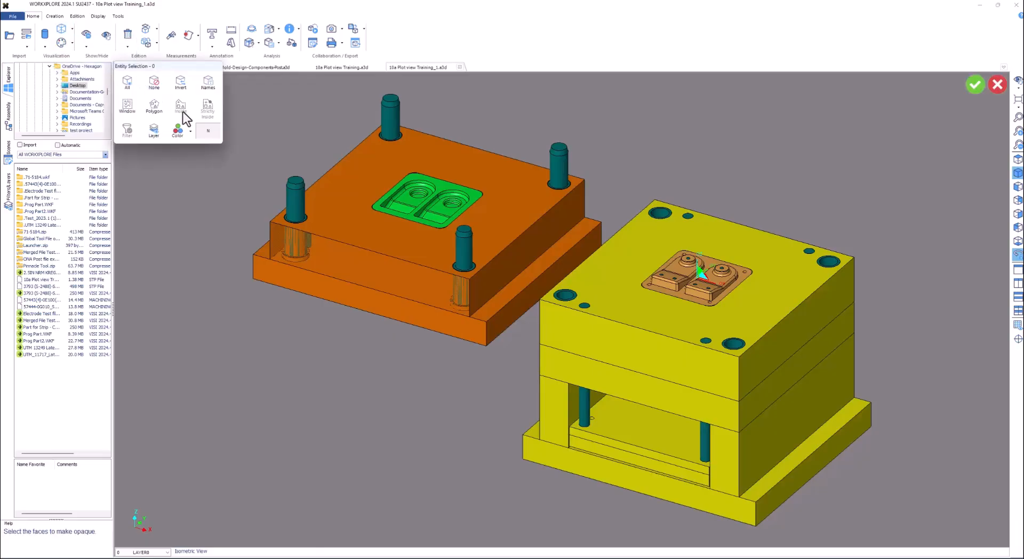
pyautogui.click(127, 83)
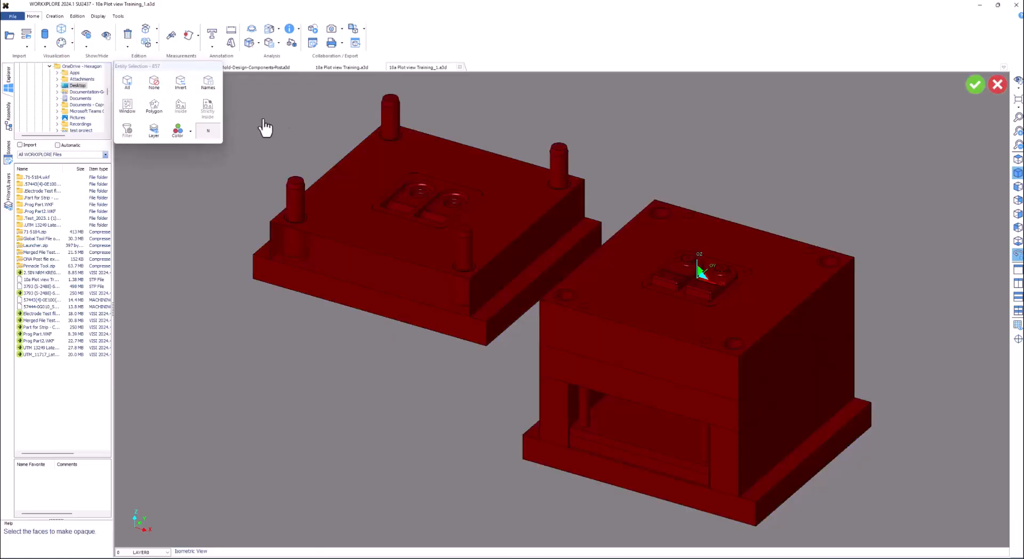
pyautogui.press('Return')
# Step: Make the whole upper orange plate partially transparent so the components inside show through
pyautogui.click(73, 30)
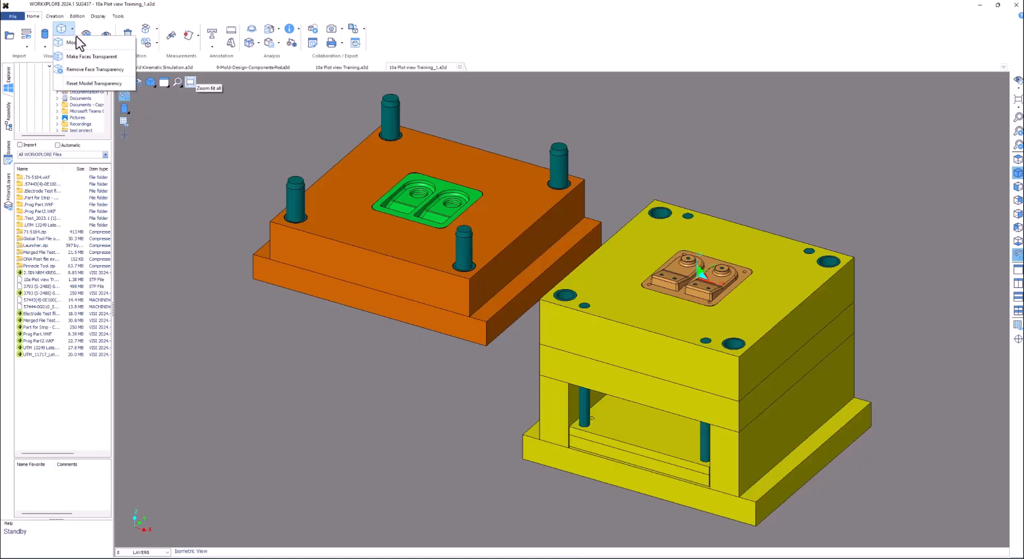
pyautogui.click(88, 60)
pyautogui.click(324, 233)
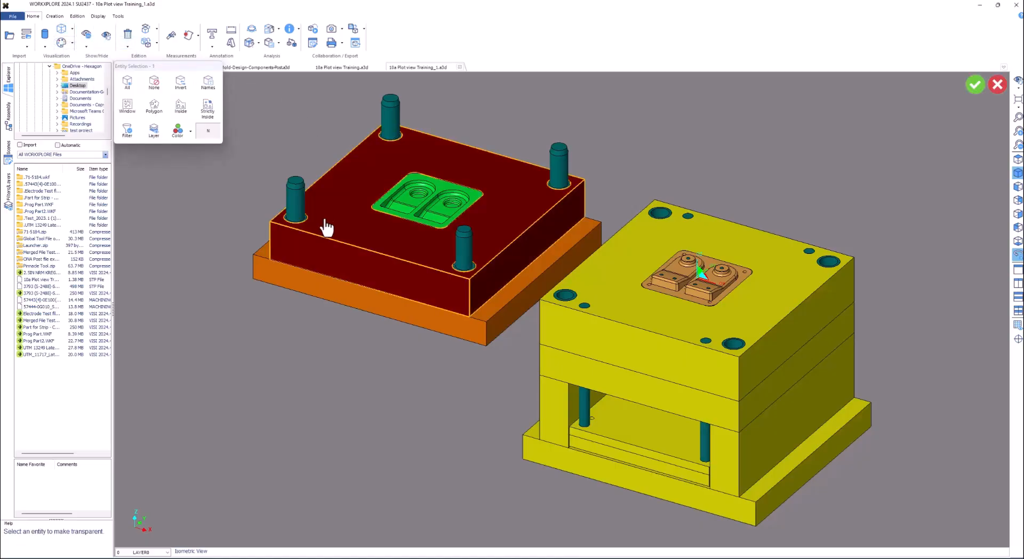
pyautogui.press('Return')
pyautogui.moveTo(122, 81); pyautogui.dragTo(124, 113)
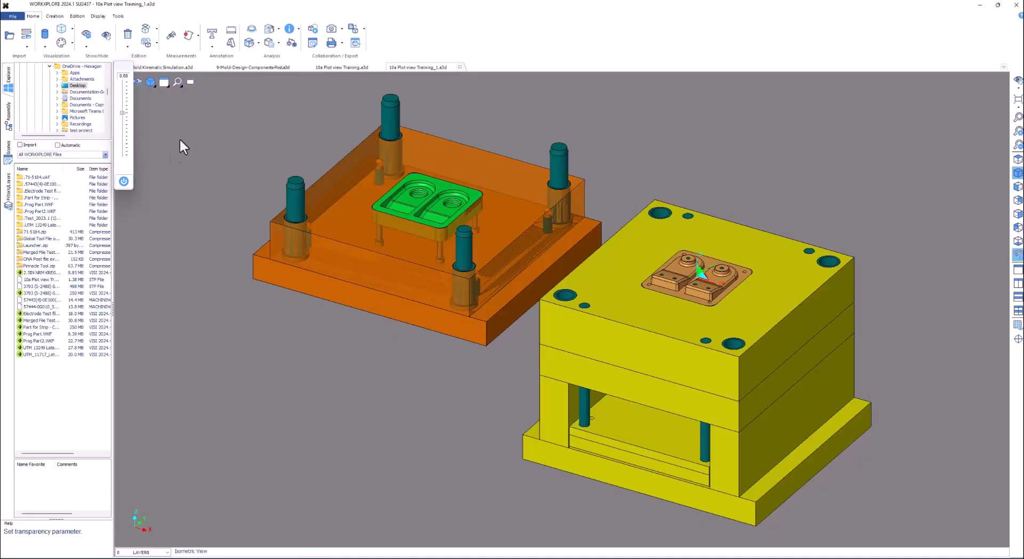
pyautogui.click(123, 181)
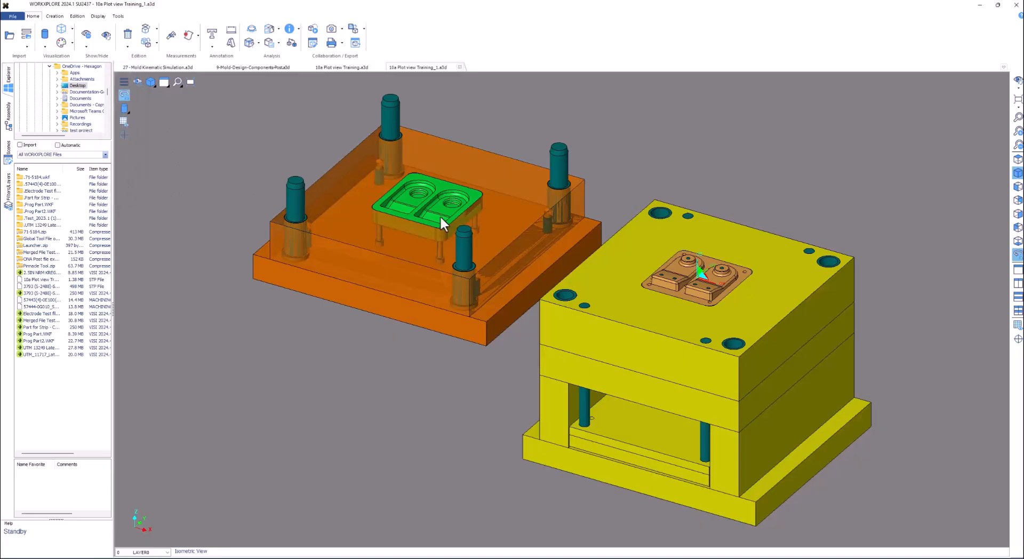
# Step: Reset the transparency of all models in the file
pyautogui.click(70, 29)
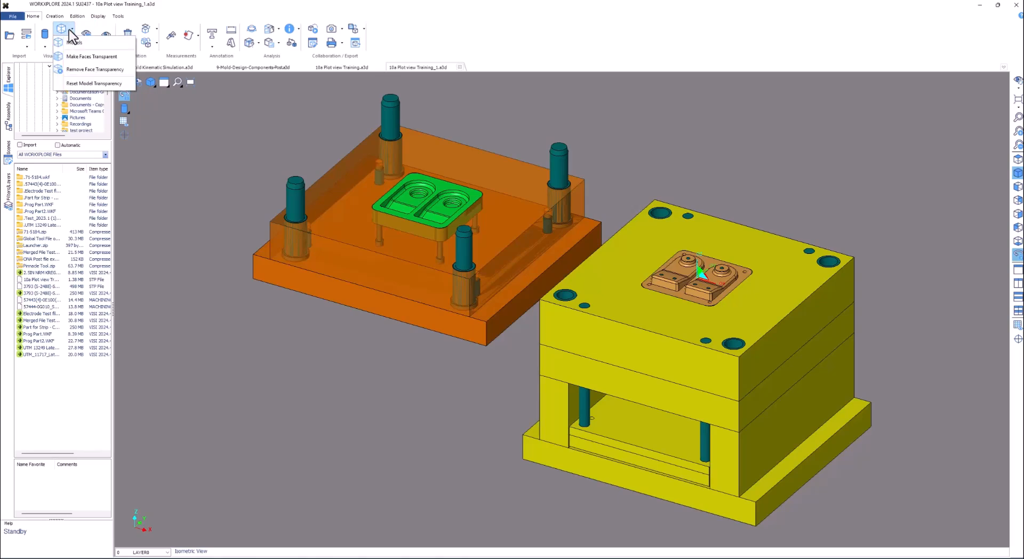
pyautogui.click(84, 84)
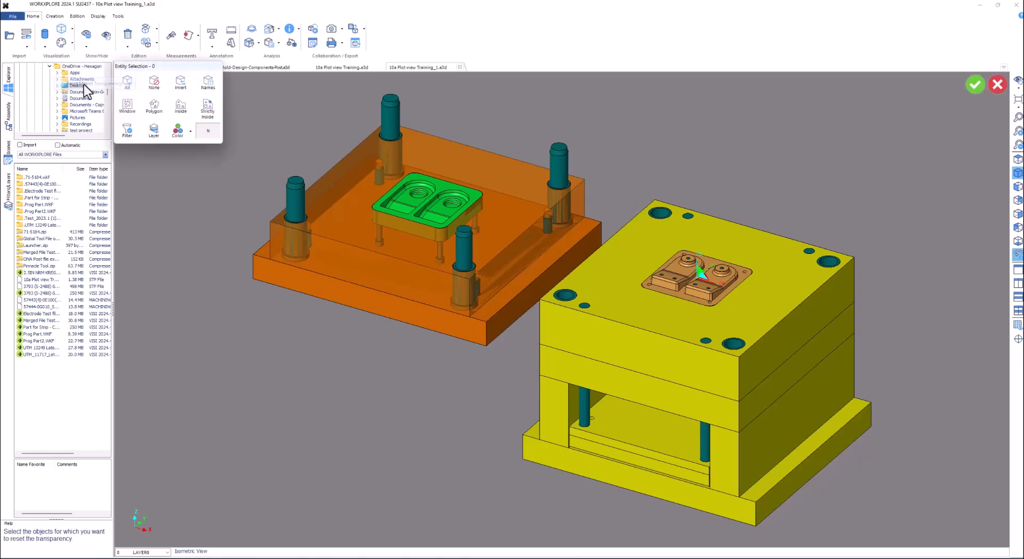
pyautogui.click(131, 84)
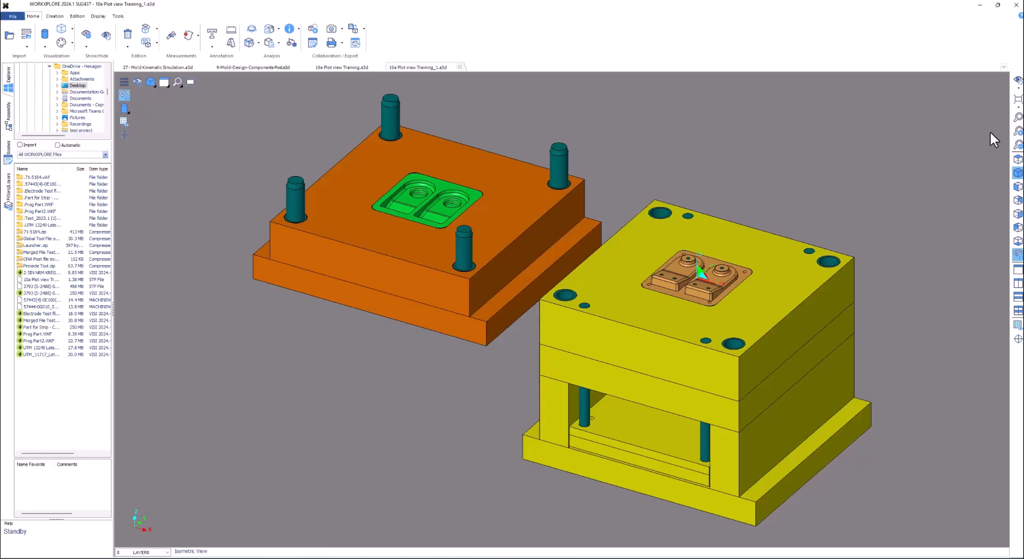
# Step: Change the color of the upper orange plate and the top yellow plate to blue
pyautogui.click(72, 47)
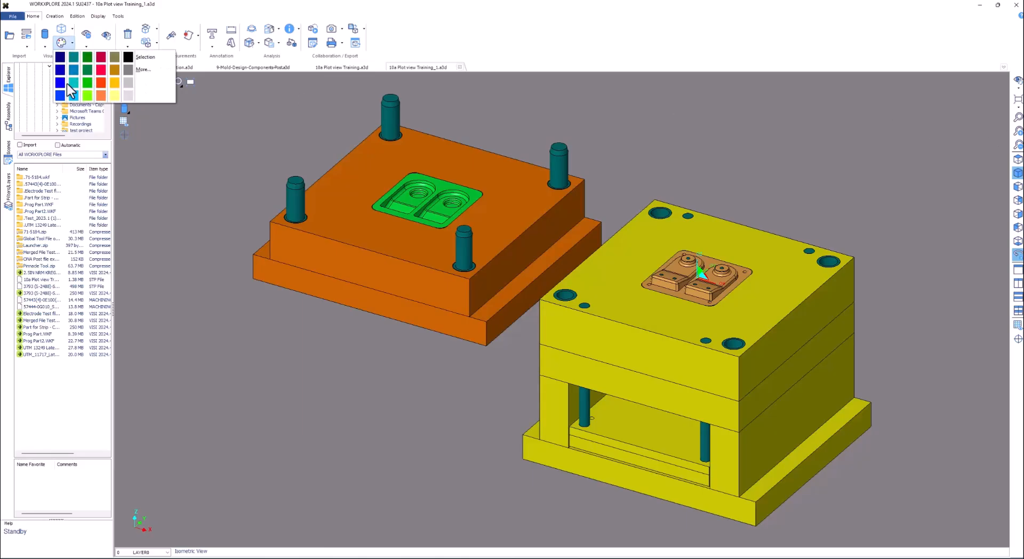
pyautogui.click(62, 98)
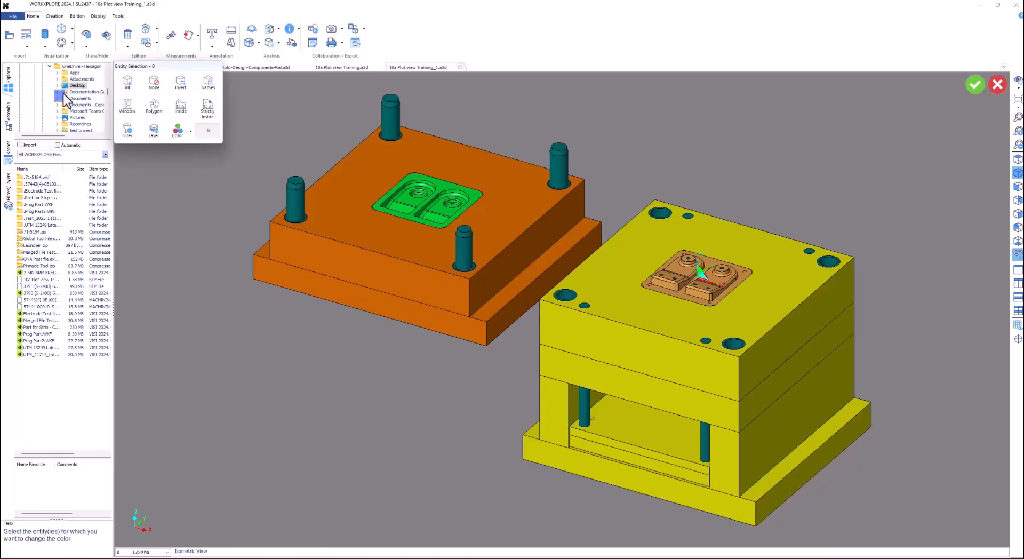
pyautogui.click(372, 258)
pyautogui.click(600, 333)
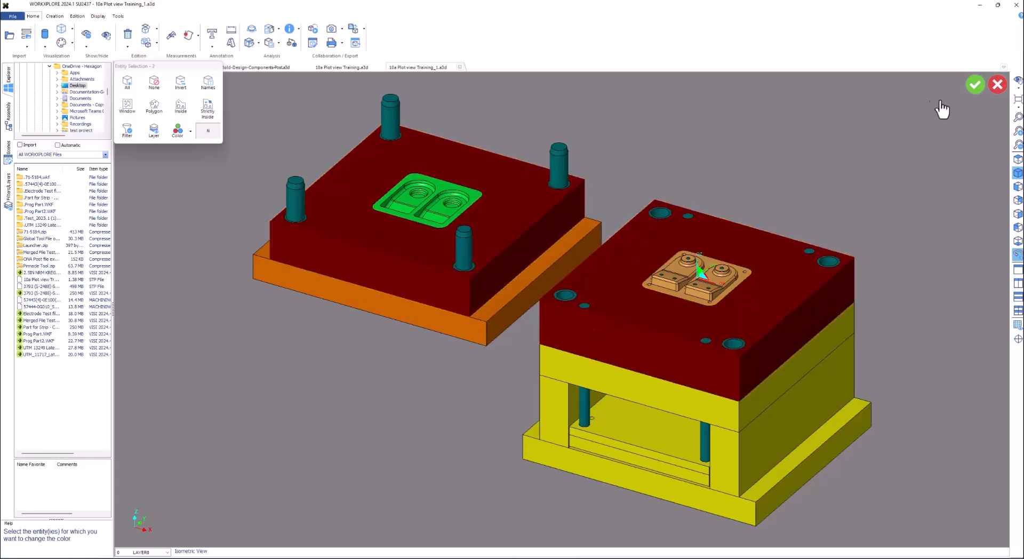
pyautogui.click(975, 84)
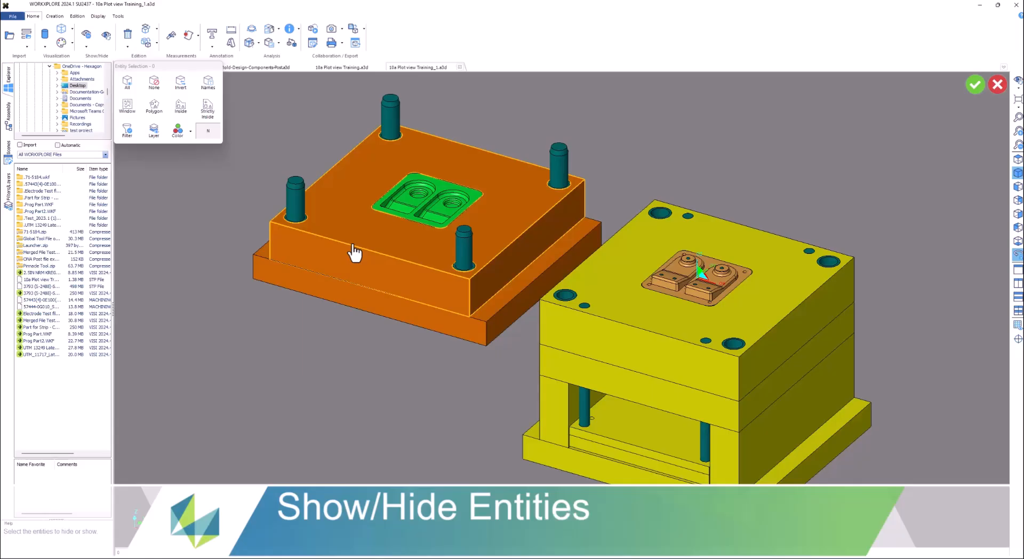
# Step: Hide the upper orange plate and the top yellow plate of the mold
pyautogui.click(355, 253)
pyautogui.click(598, 333)
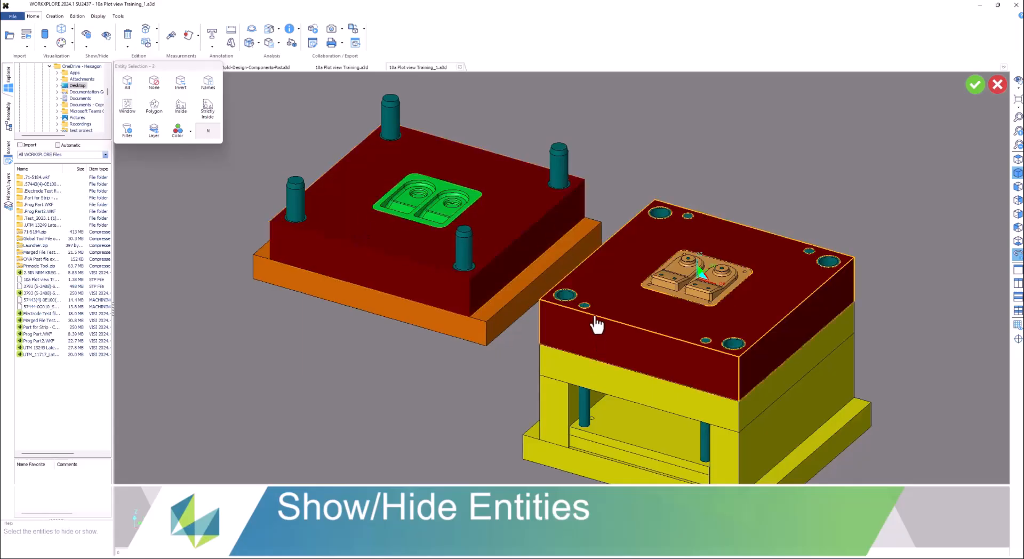
pyautogui.click(975, 84)
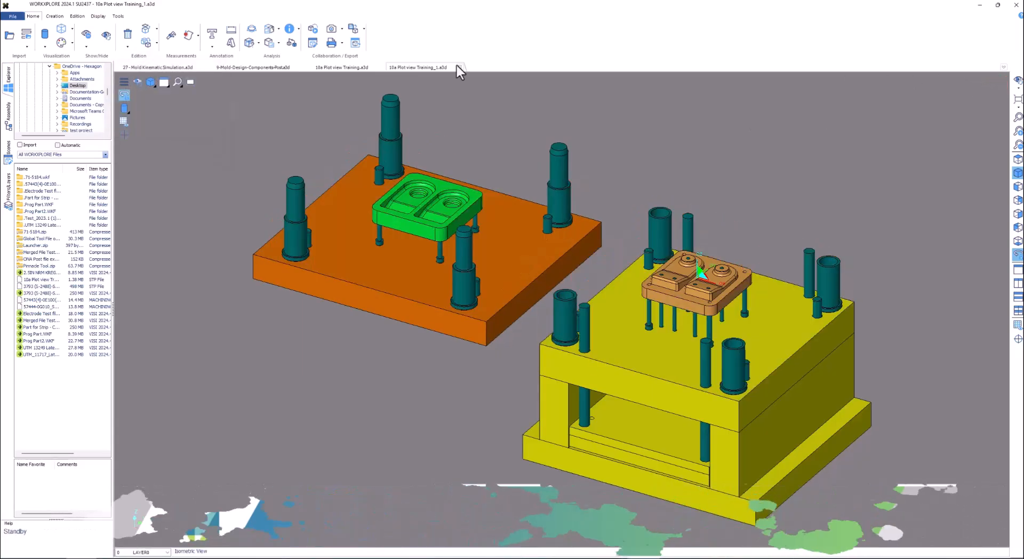
# Step: Check the hidden entities of the mold, return to the visible ones and show all entities
pyautogui.click(104, 38)
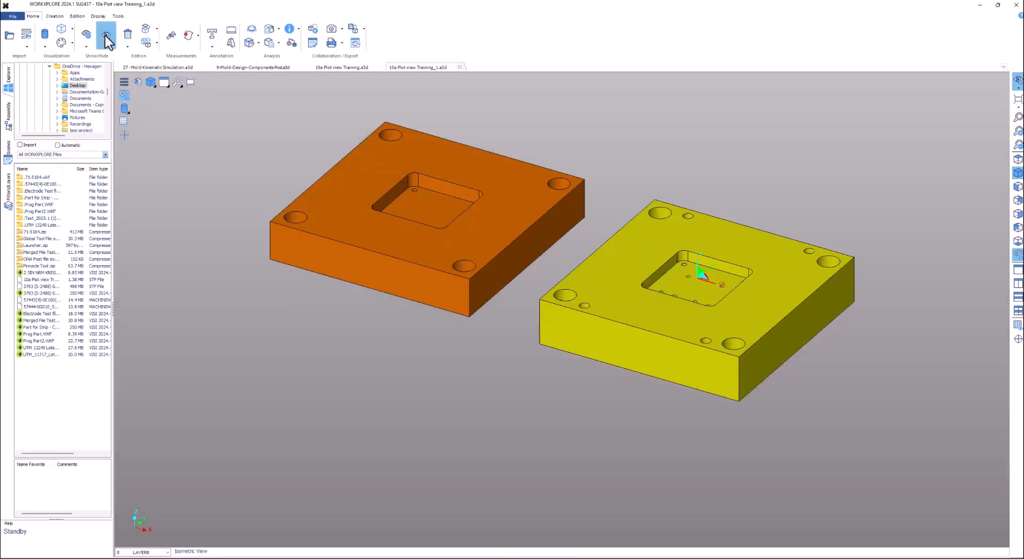
pyautogui.click(105, 36)
pyautogui.click(86, 47)
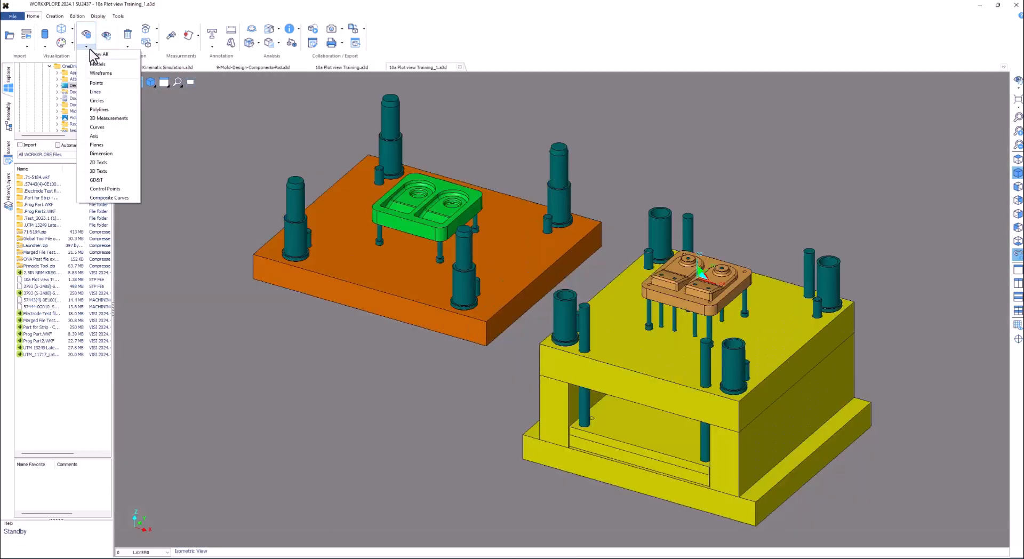
pyautogui.click(99, 55)
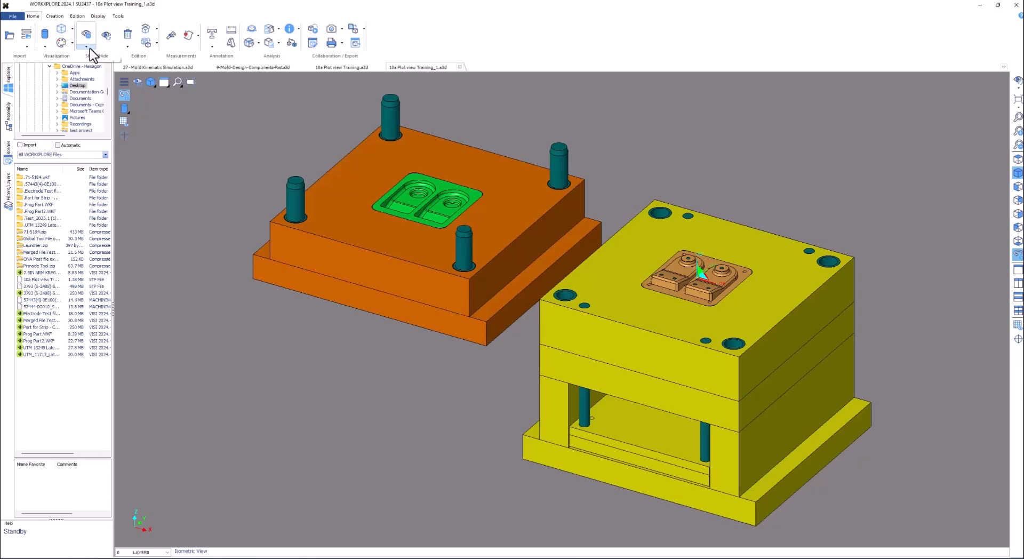
# Step: Show entities by the Models type, check the hidden-entity view and show all entities again
pyautogui.click(88, 47)
pyautogui.click(102, 66)
pyautogui.click(107, 38)
pyautogui.click(101, 40)
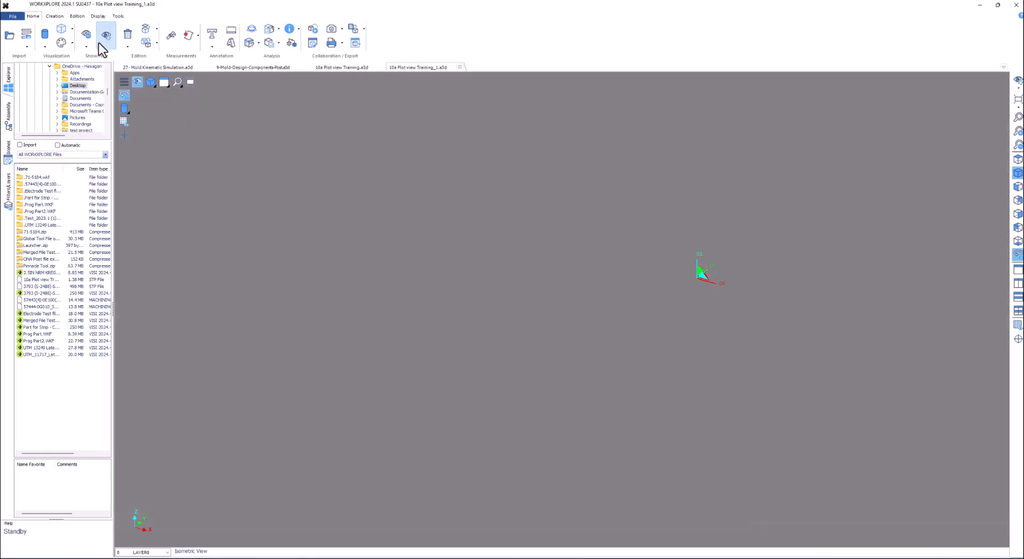
pyautogui.click(86, 49)
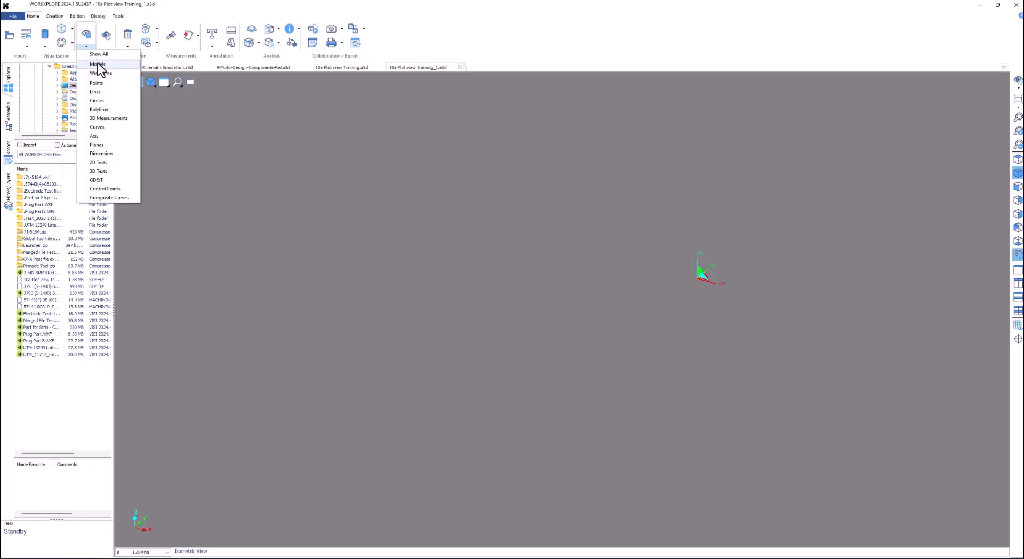
pyautogui.click(100, 56)
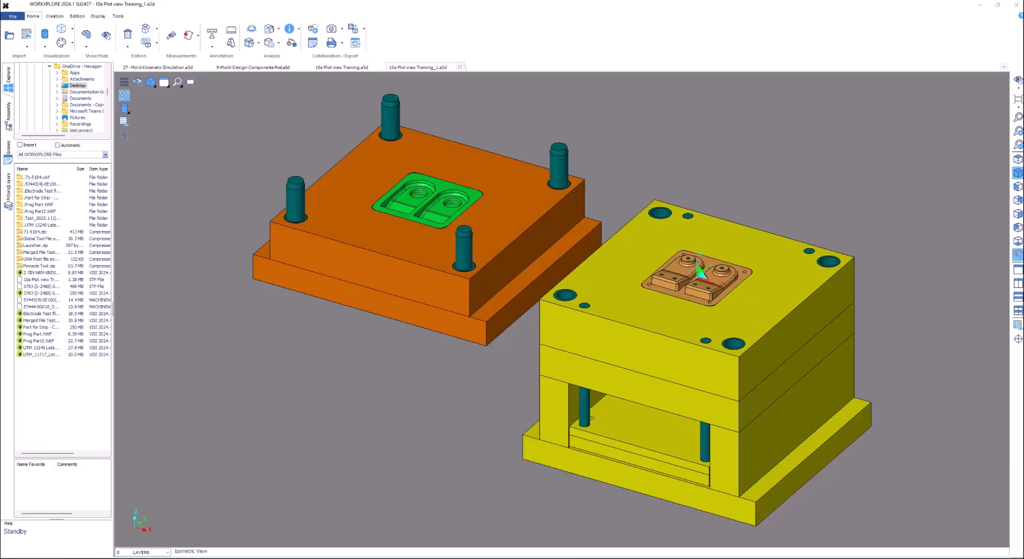
# Step: Expand the 10a Plot view Training node in the assembly structure and select one of its components
pyautogui.click(8, 122)
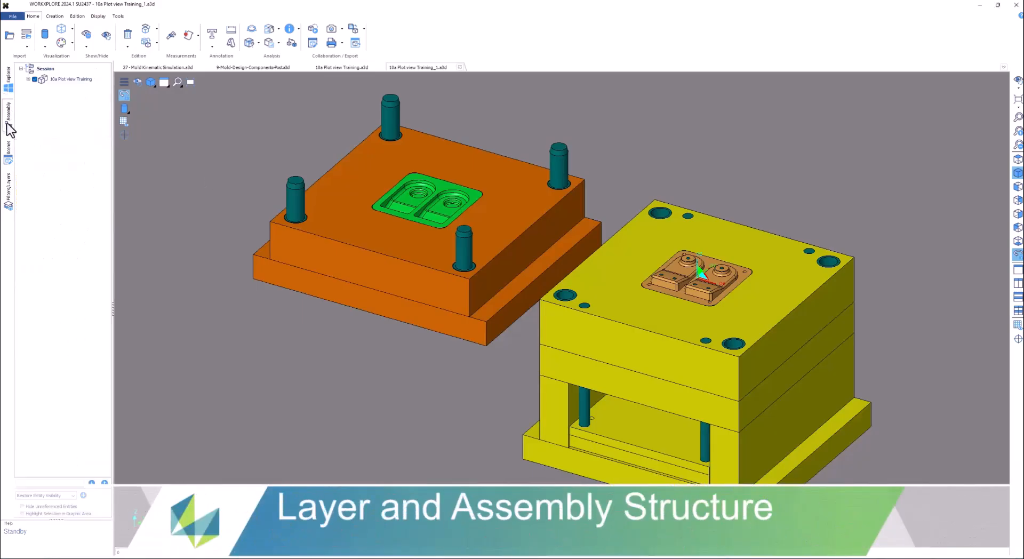
pyautogui.click(28, 79)
pyautogui.click(81, 174)
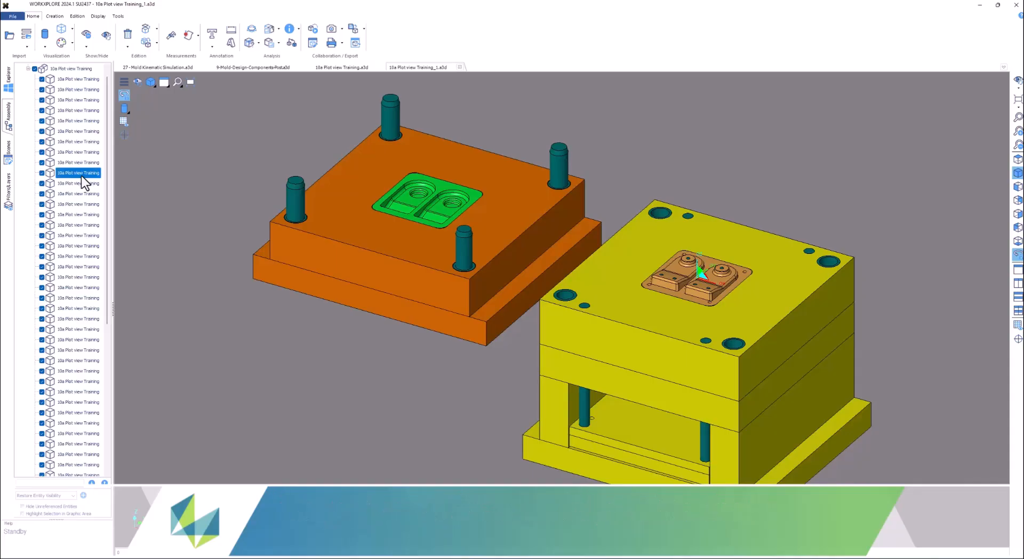
# Step: Show only the first four components of the 10a Plot view Training assembly, and restore the whole assembly's visibility
pyautogui.click(35, 69)
pyautogui.click(42, 78)
pyautogui.click(41, 90)
pyautogui.click(42, 100)
pyautogui.click(41, 110)
pyautogui.click(35, 68)
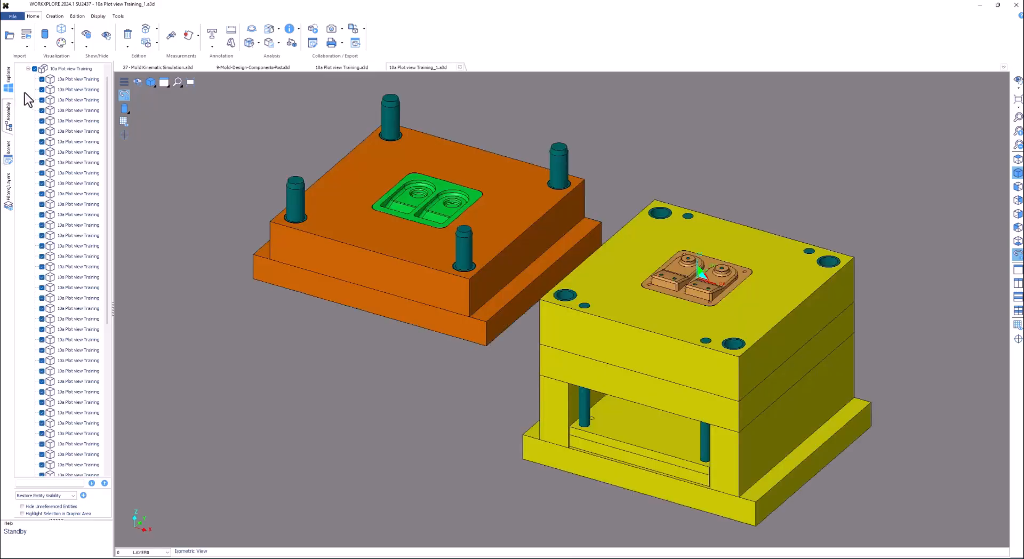
# Step: Hide the Retainer Plate, bottom cavity, top cavity and top clamping layers in the layer list
pyautogui.click(9, 190)
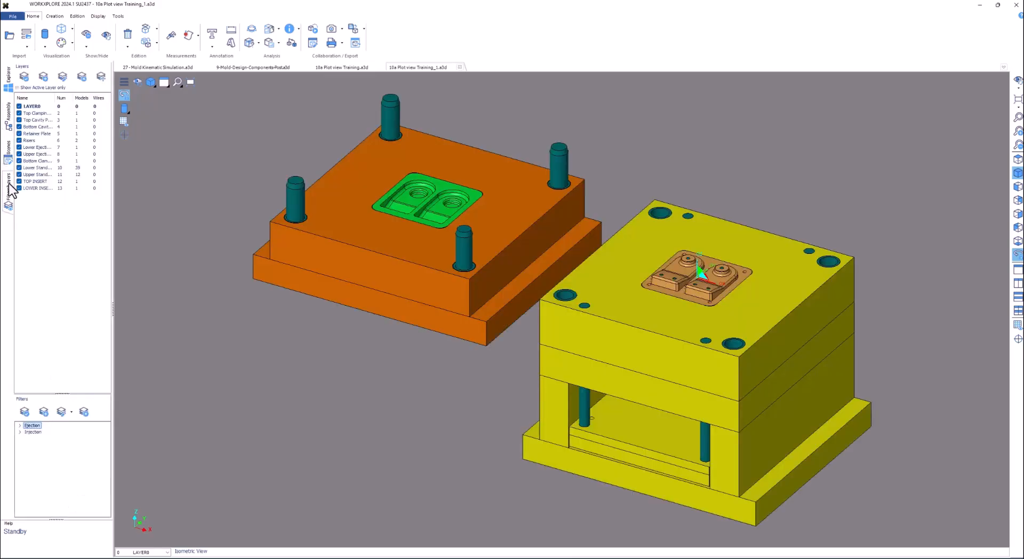
pyautogui.click(19, 133)
pyautogui.click(19, 127)
pyautogui.click(20, 119)
pyautogui.click(19, 112)
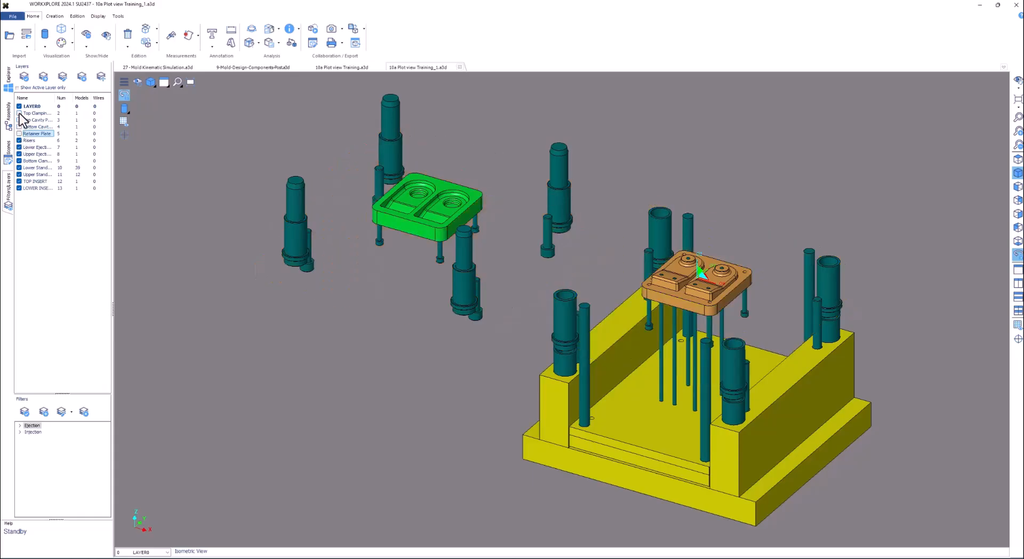
# Step: Hide the Risers, lower ejector and bottom clamping layers
pyautogui.click(19, 140)
pyautogui.click(20, 147)
pyautogui.click(19, 160)
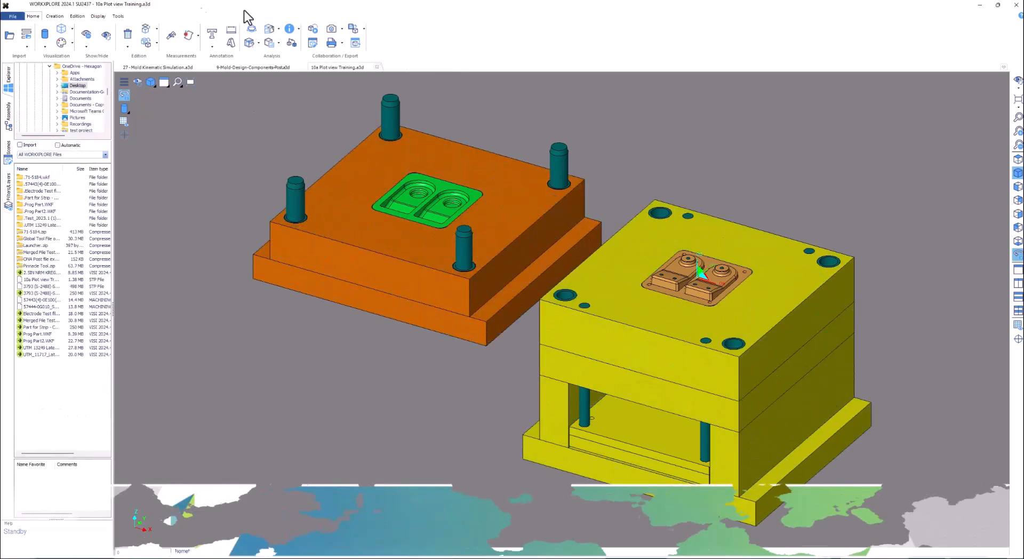
# Step: Delete the front-left guide pillar of the orange mold half by putting it into the recycle bin
pyautogui.click(128, 35)
pyautogui.click(298, 197)
pyautogui.rightClick(299, 105)
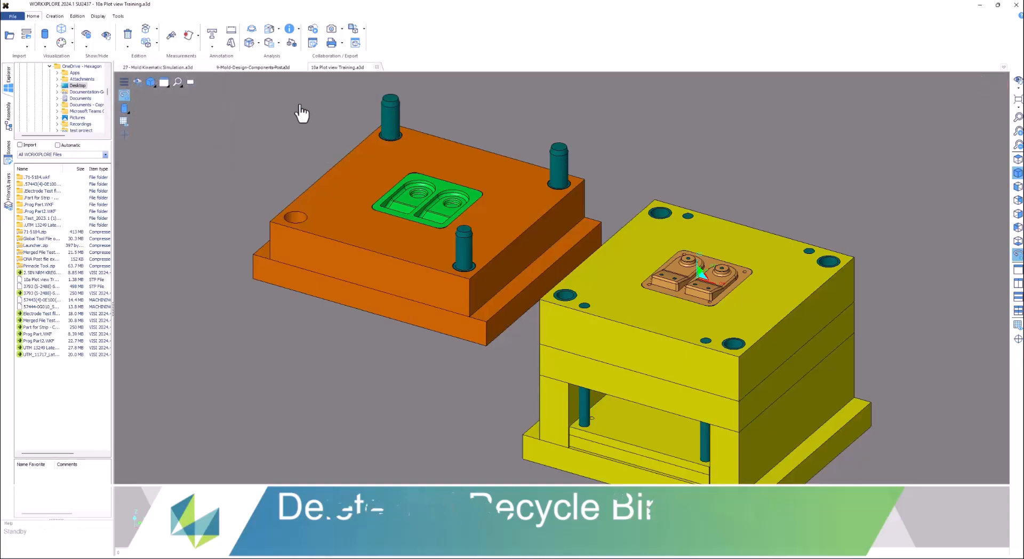
# Step: Retrieve the deleted guide pillar from the recycle bin
pyautogui.click(127, 46)
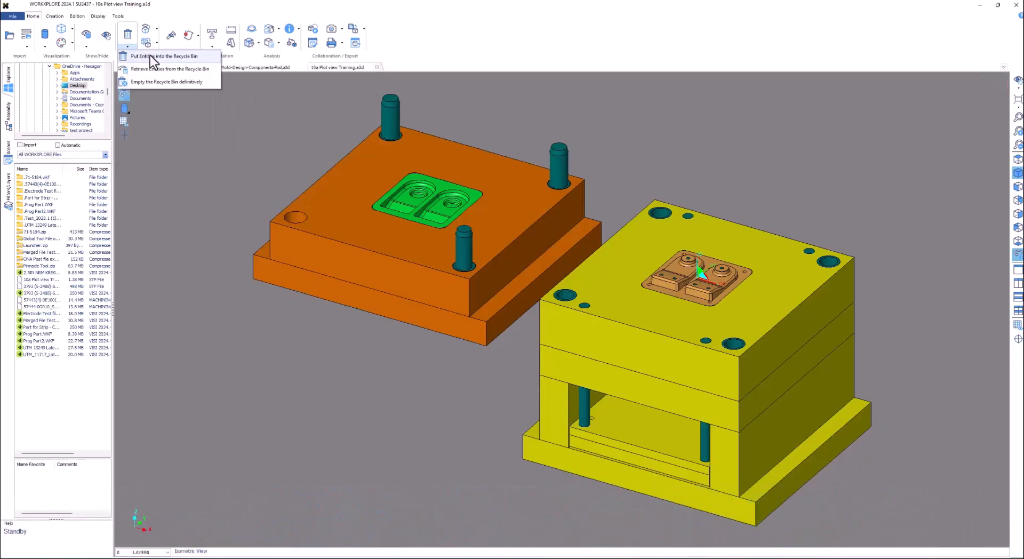
pyautogui.click(160, 70)
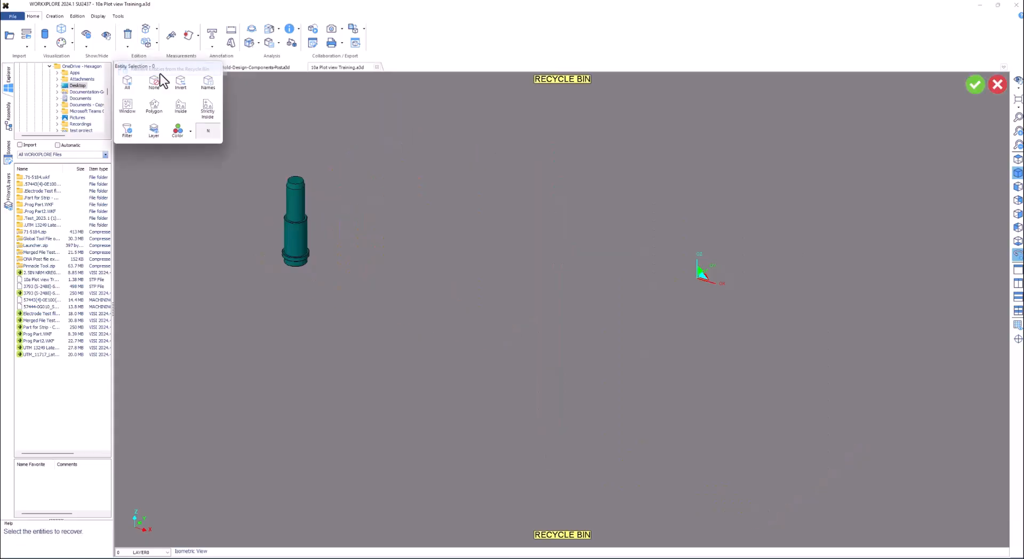
pyautogui.click(299, 230)
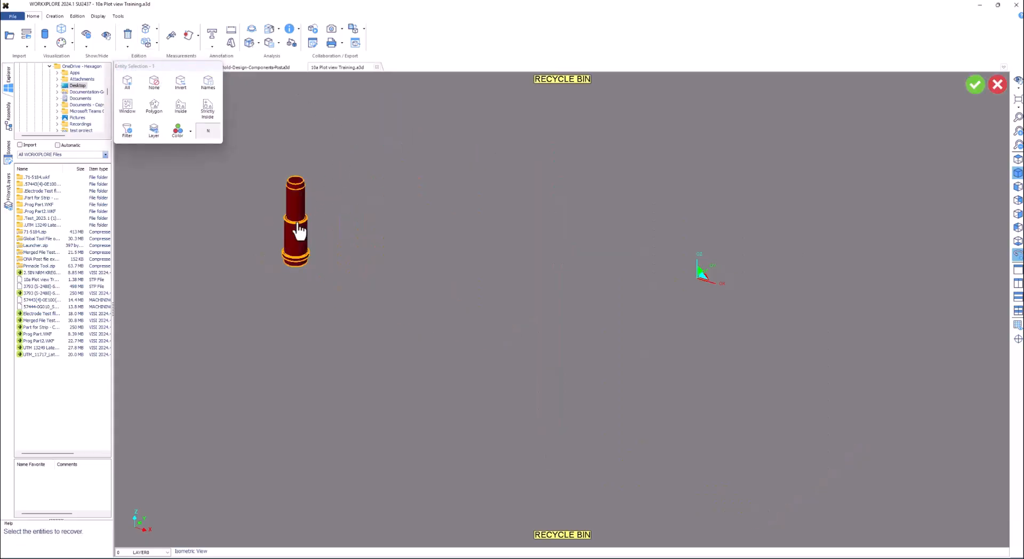
pyautogui.click(975, 85)
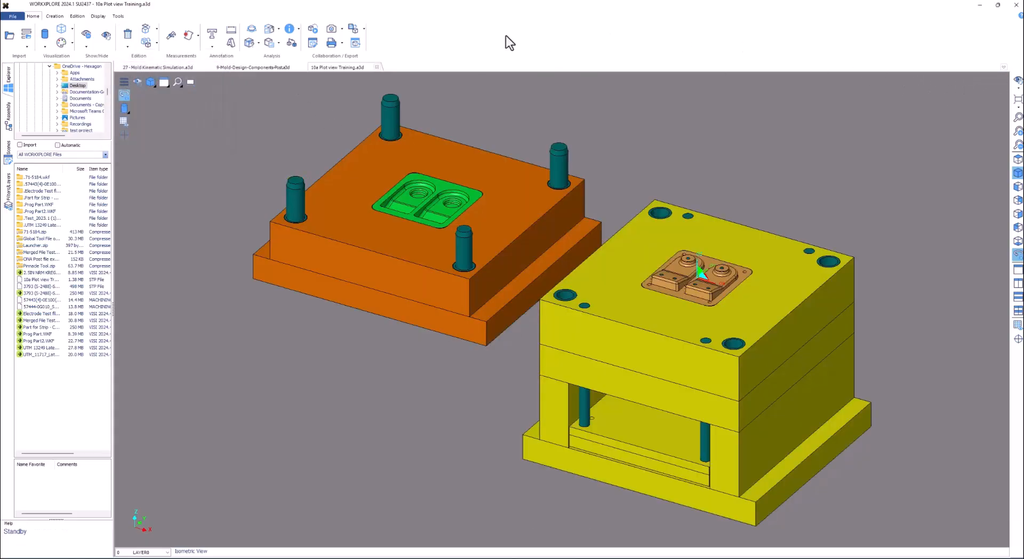
pyautogui.click(127, 48)
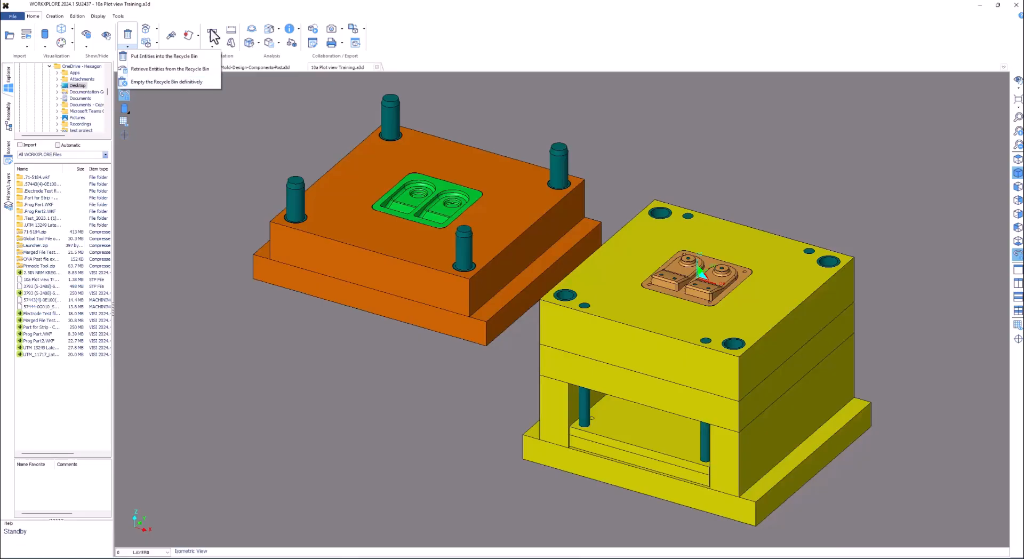
pyautogui.click(778, 122)
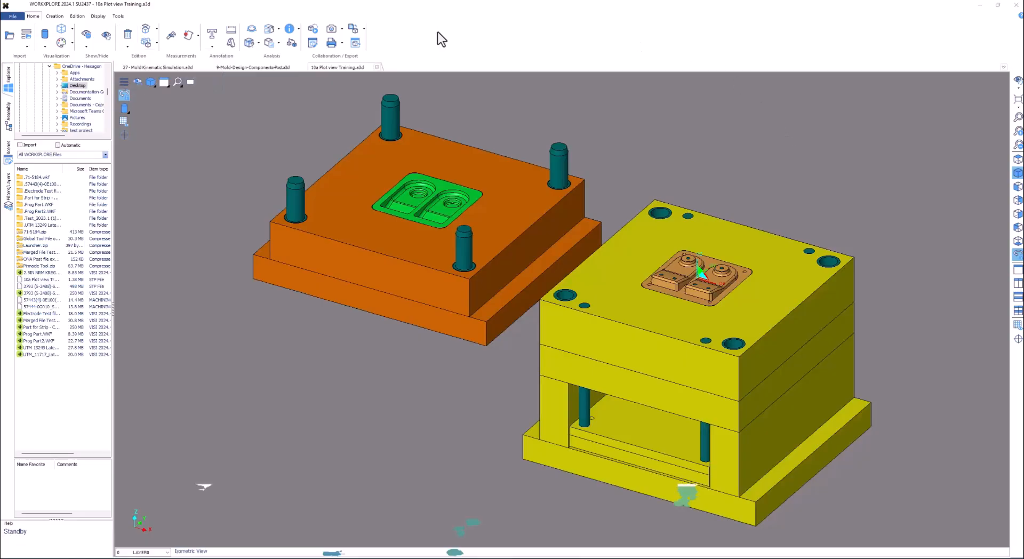
# Step: Start a Dynamic Section of the mold and flip its cutting direction to the opposite side and back
pyautogui.click(250, 33)
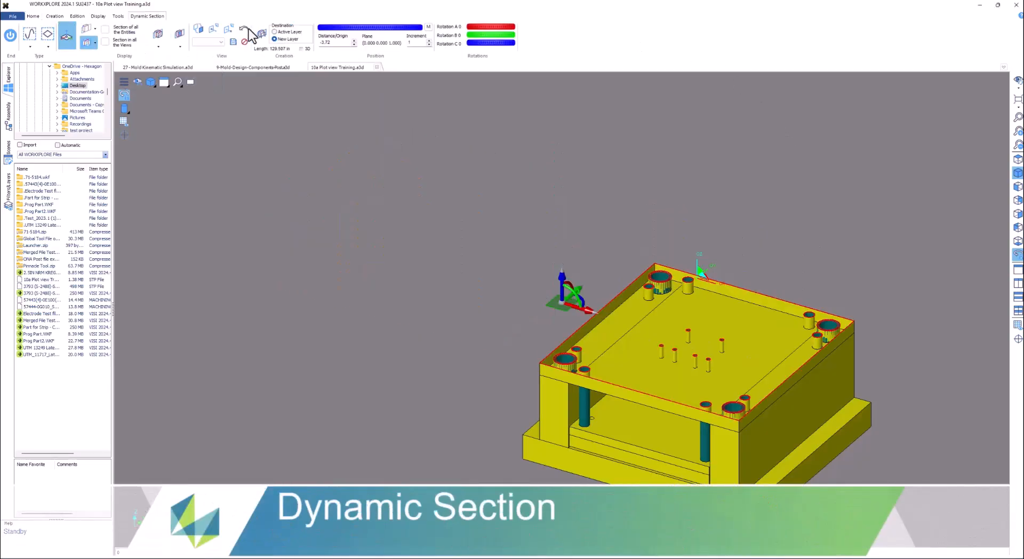
pyautogui.doubleClick(561, 274)
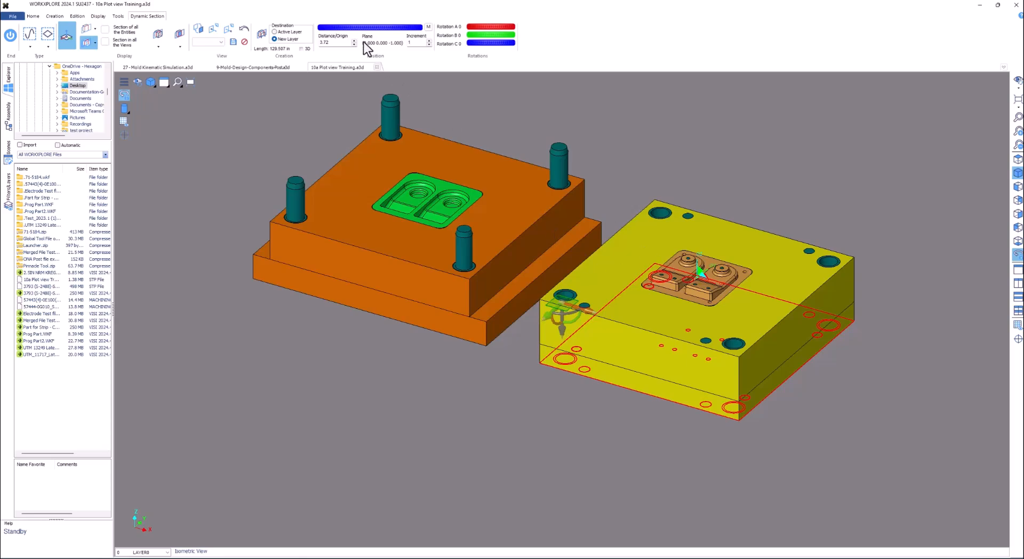
pyautogui.moveTo(368, 28)
pyautogui.mouseDown()
pyautogui.moveTo(360, 29)
pyautogui.moveTo(369, 34)
pyautogui.mouseUp()
pyautogui.click(561, 341)
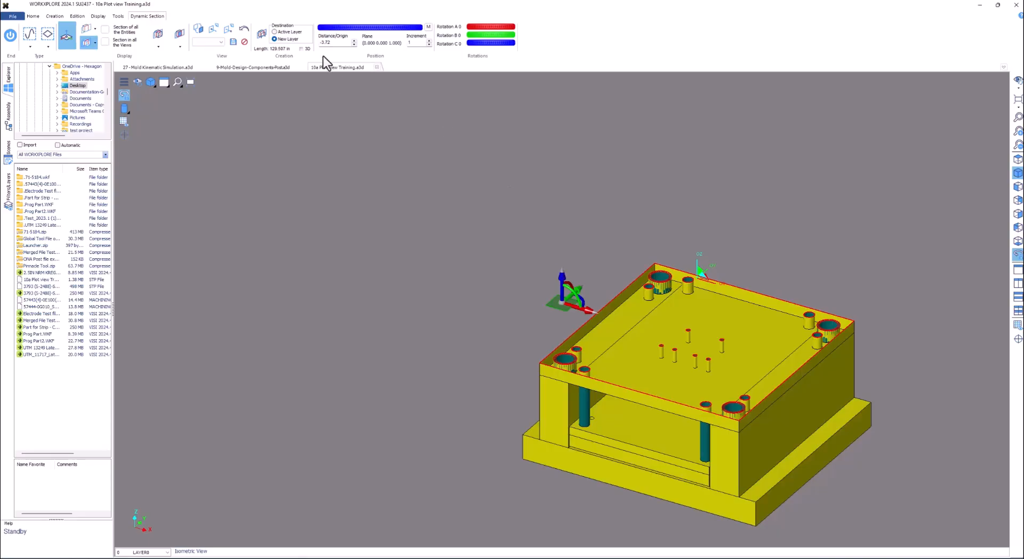
# Step: Move the section plane to a distance of 0.2795 and rotate it about axis A
pyautogui.moveTo(360, 31); pyautogui.dragTo(359, 32)
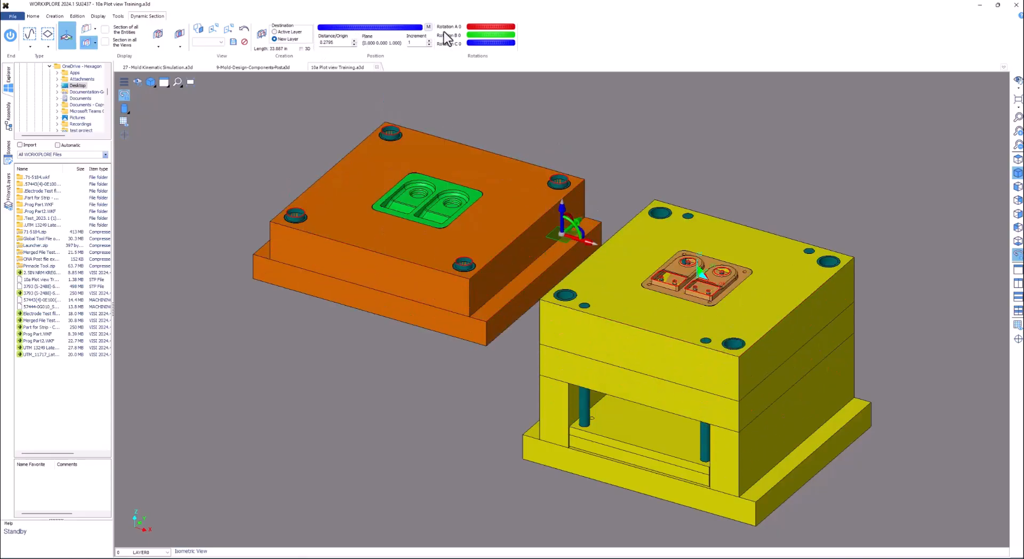
pyautogui.moveTo(494, 27); pyautogui.dragTo(481, 27)
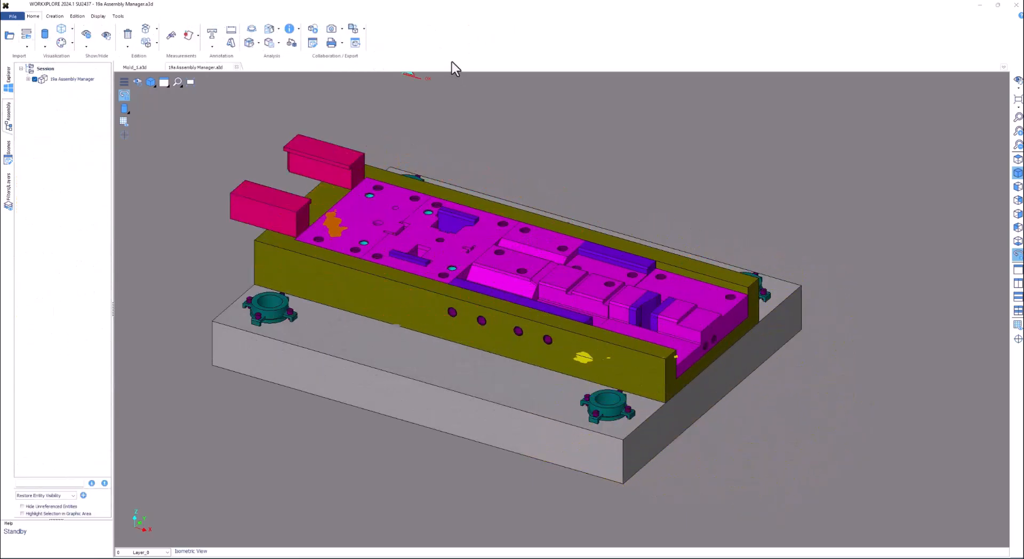
# Step: Add a one-entity automatic measurement to the long upper edge of the olive plate, with its label below the edge
pyautogui.click(173, 36)
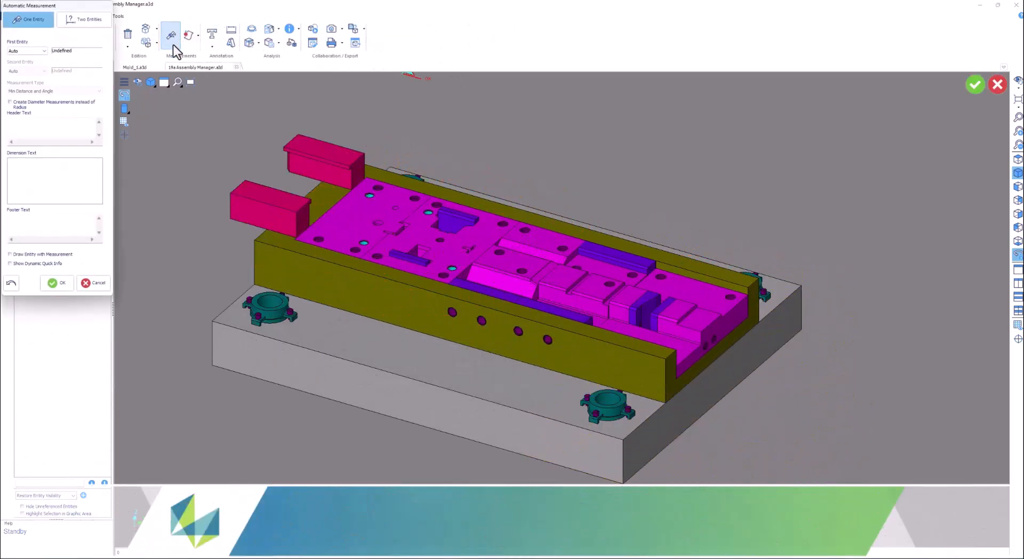
pyautogui.moveTo(66, 9); pyautogui.dragTo(133, 142)
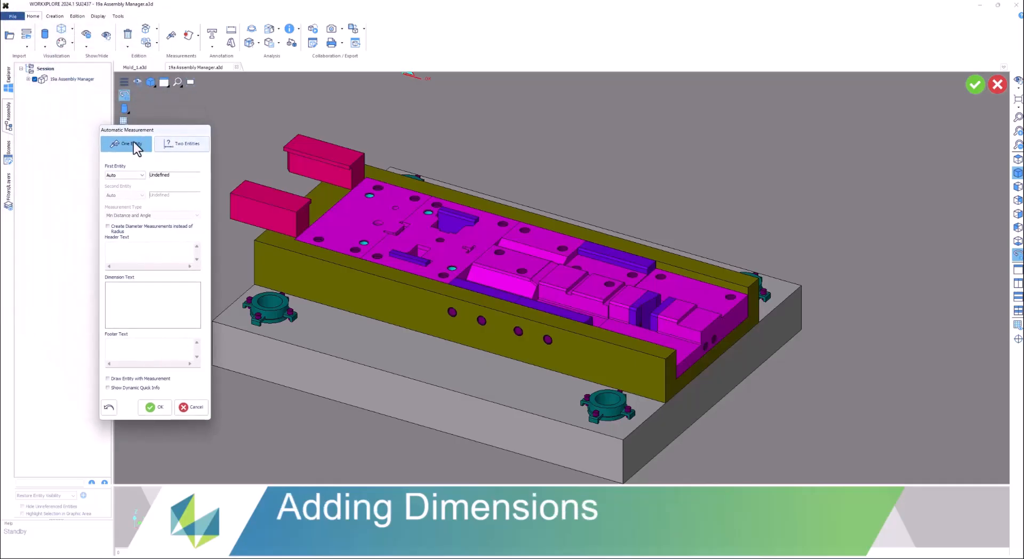
pyautogui.click(334, 261)
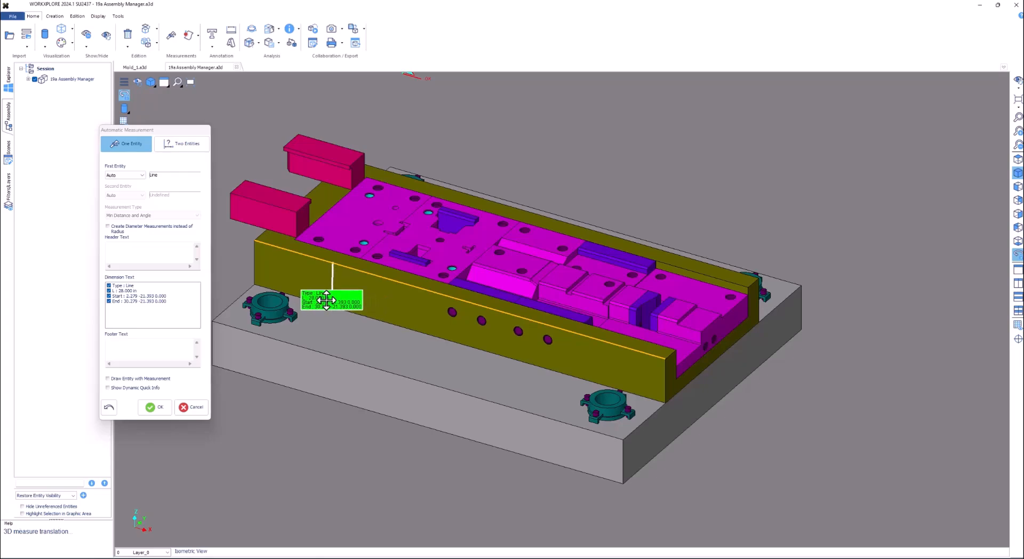
pyautogui.click(320, 300)
# Step: Add a two-entity distance measurement between the faces of the two red rails and reposition its label
pyautogui.click(184, 145)
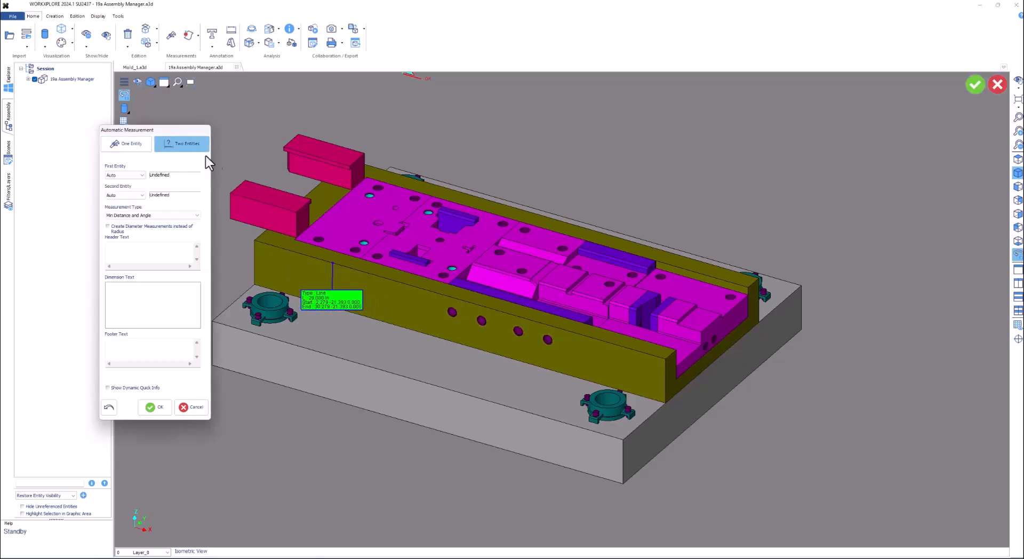
pyautogui.click(240, 208)
pyautogui.click(328, 171)
pyautogui.moveTo(291, 219); pyautogui.dragTo(347, 206)
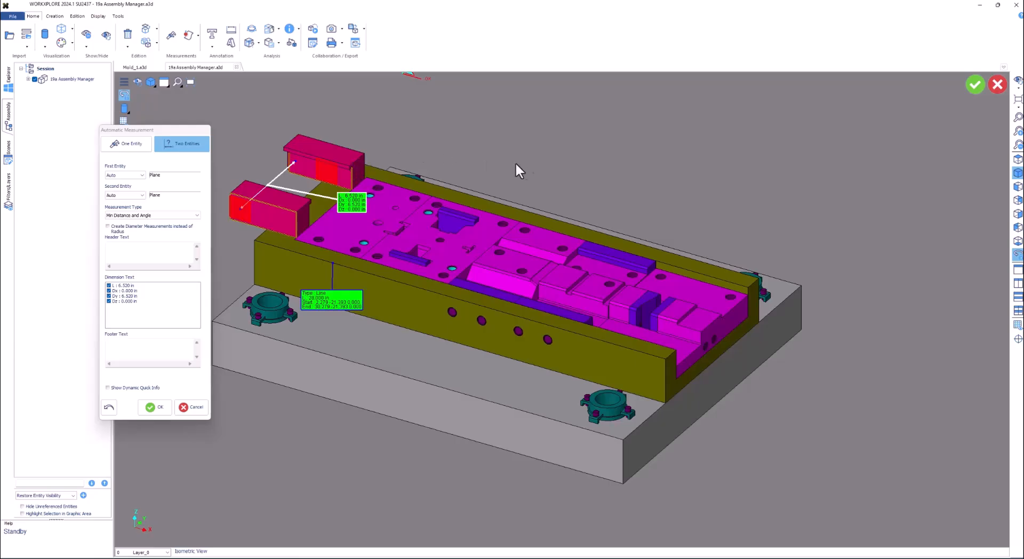
pyautogui.click(155, 407)
pyautogui.moveTo(344, 300)
pyautogui.mouseDown()
pyautogui.moveTo(298, 292)
pyautogui.moveTo(342, 296)
pyautogui.mouseUp()
pyautogui.moveTo(362, 195); pyautogui.dragTo(244, 127)
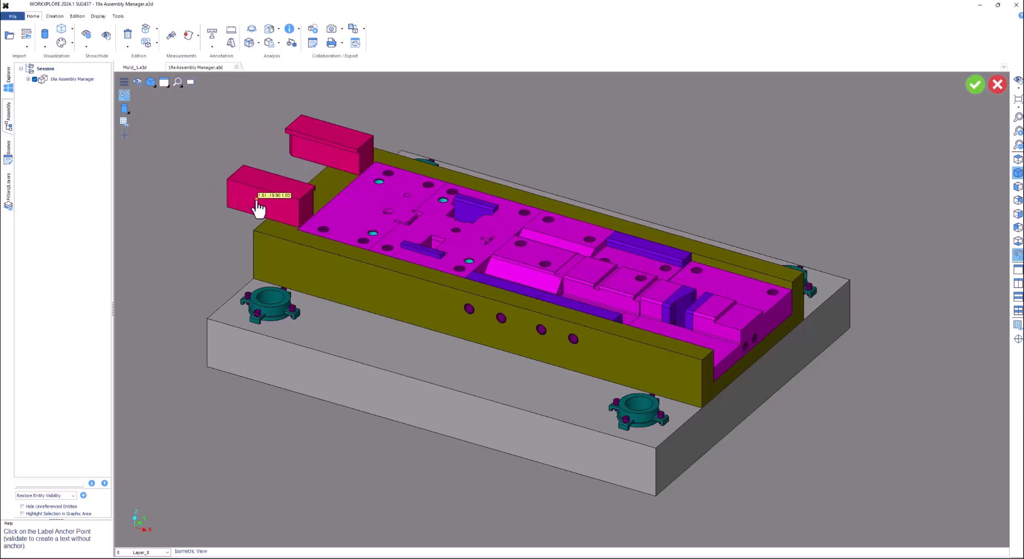
# Step: Add a "Rail" annotation anchored on the front red rail, with its label beside the rail
pyautogui.click(256, 201)
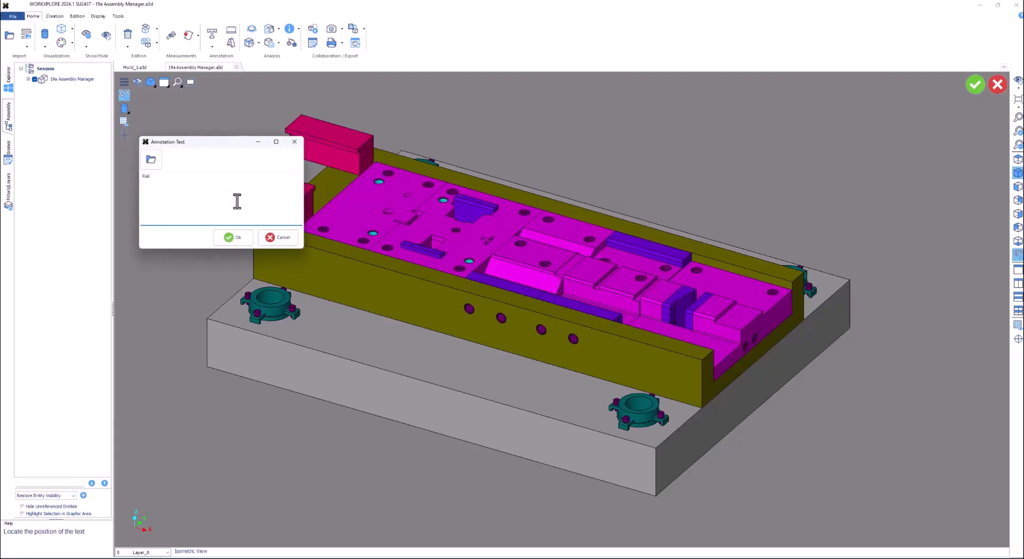
pyautogui.click(231, 237)
pyautogui.click(185, 223)
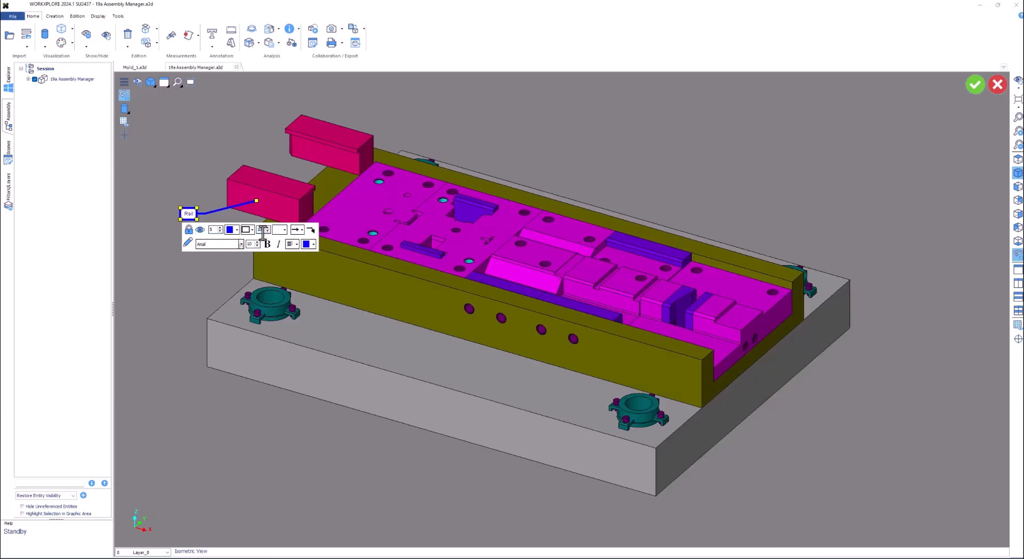
# Step: Set the text color of the "Rail" annotation to black
pyautogui.click(314, 244)
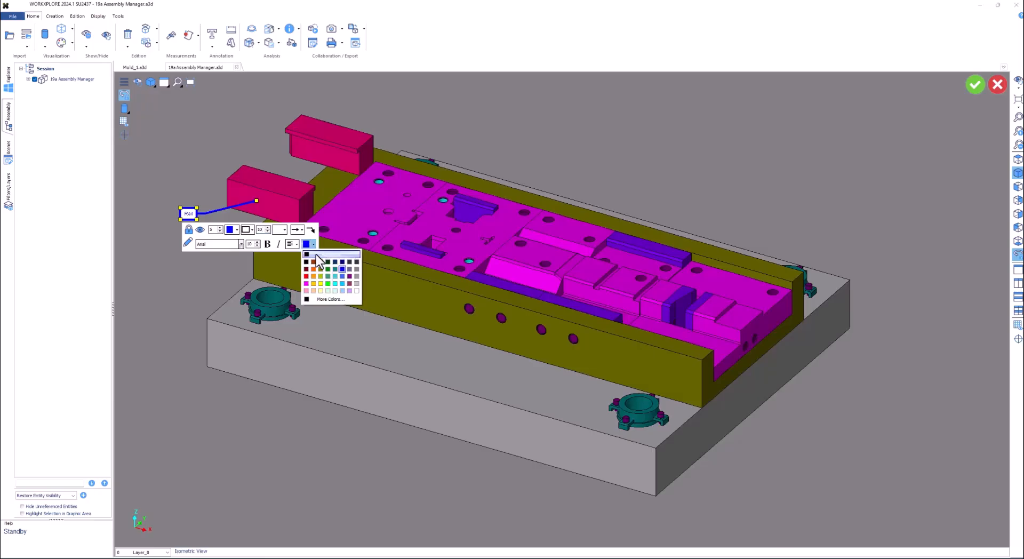
pyautogui.click(307, 254)
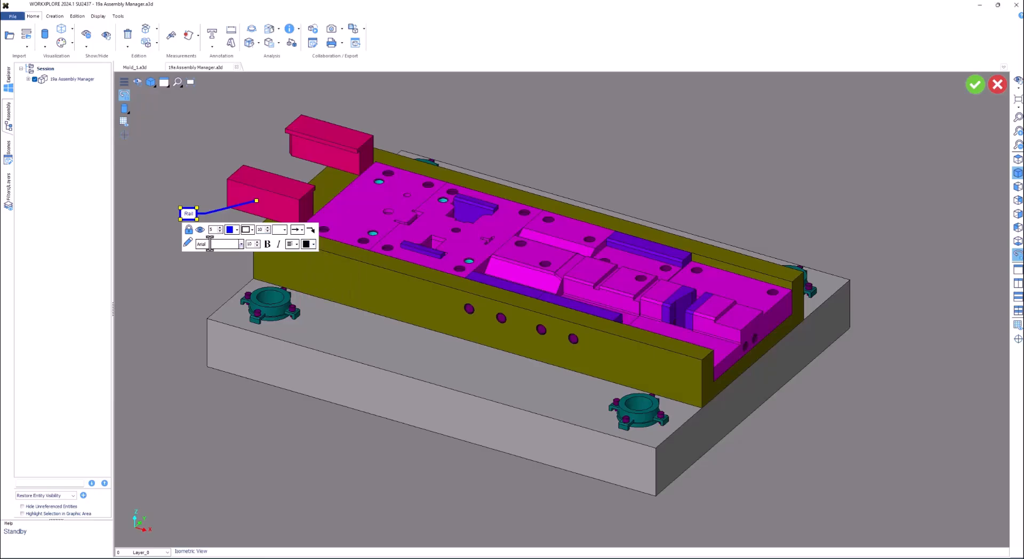
pyautogui.click(231, 43)
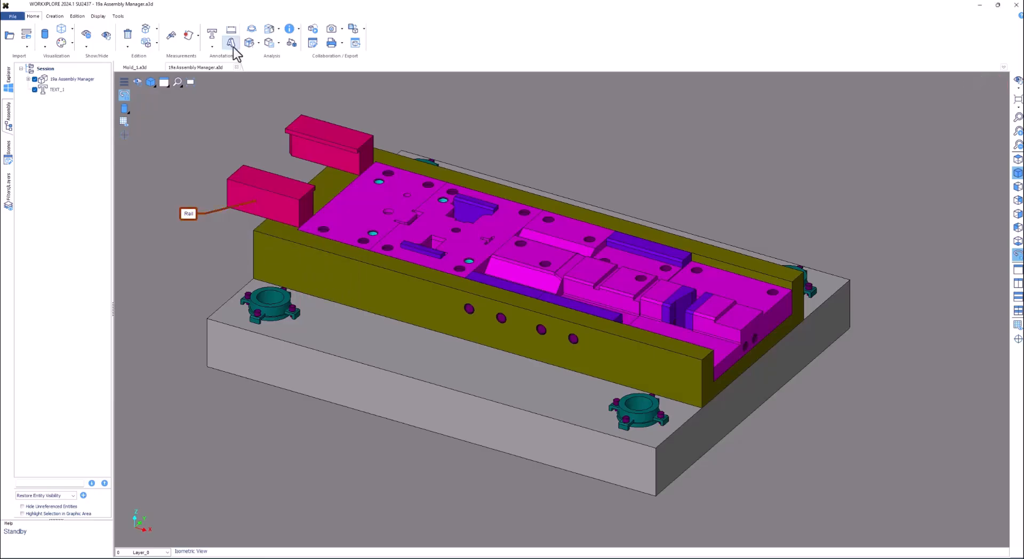
# Step: Place a text reading "Die Part" in the empty area behind the assembly
pyautogui.click(587, 169)
pyautogui.moveTo(473, 206); pyautogui.dragTo(373, 203)
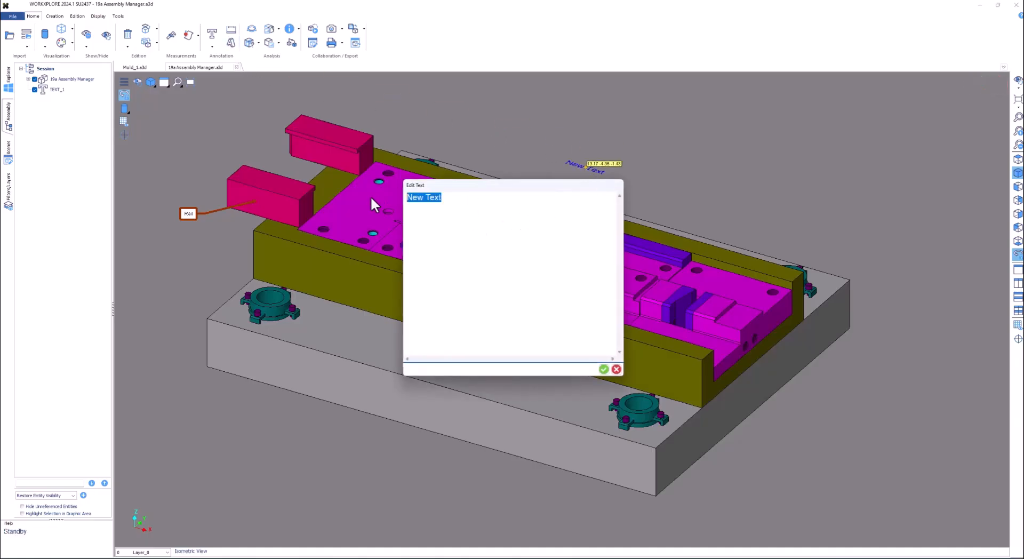
pyautogui.write('Die Part')
pyautogui.click(604, 368)
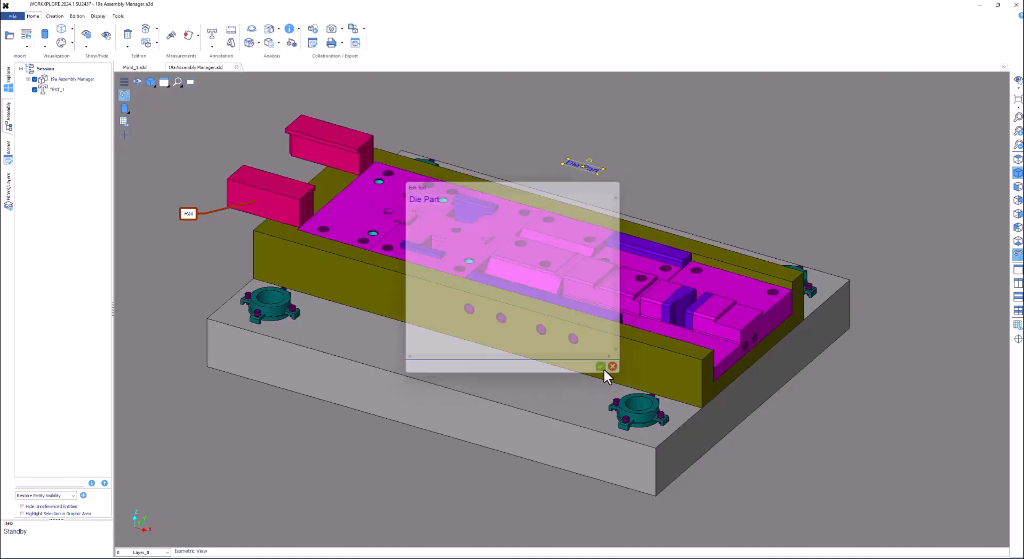
pyautogui.press('Escape')
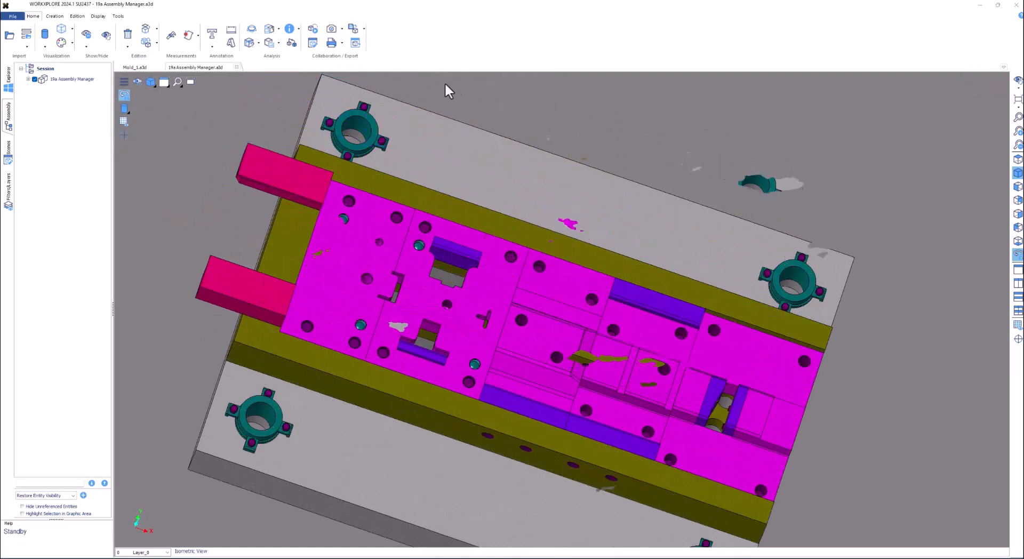
# Step: In the top view, dimension the olive plate's width between its two corners near the red rails, placing the dimension line outside the plate
pyautogui.click(92, 17)
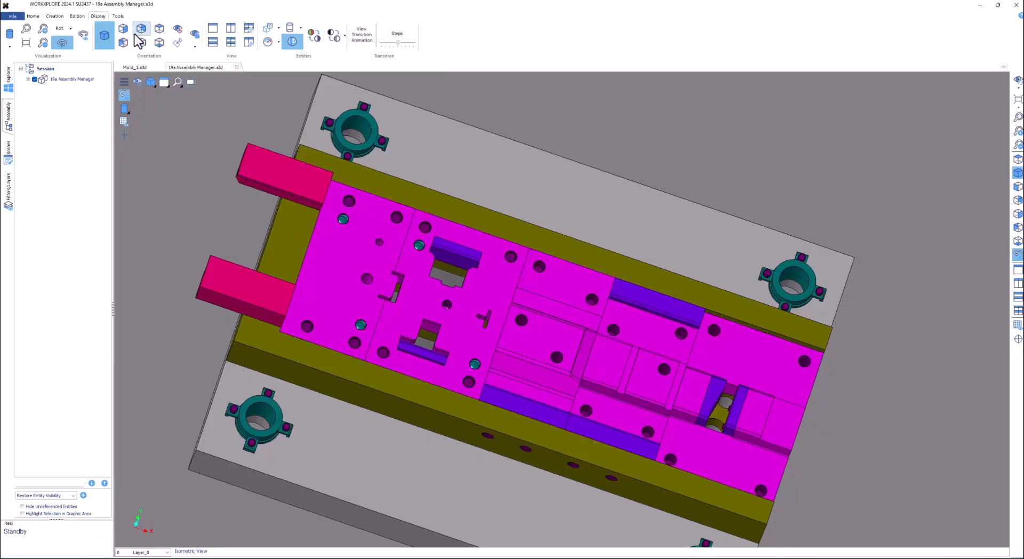
pyautogui.click(159, 28)
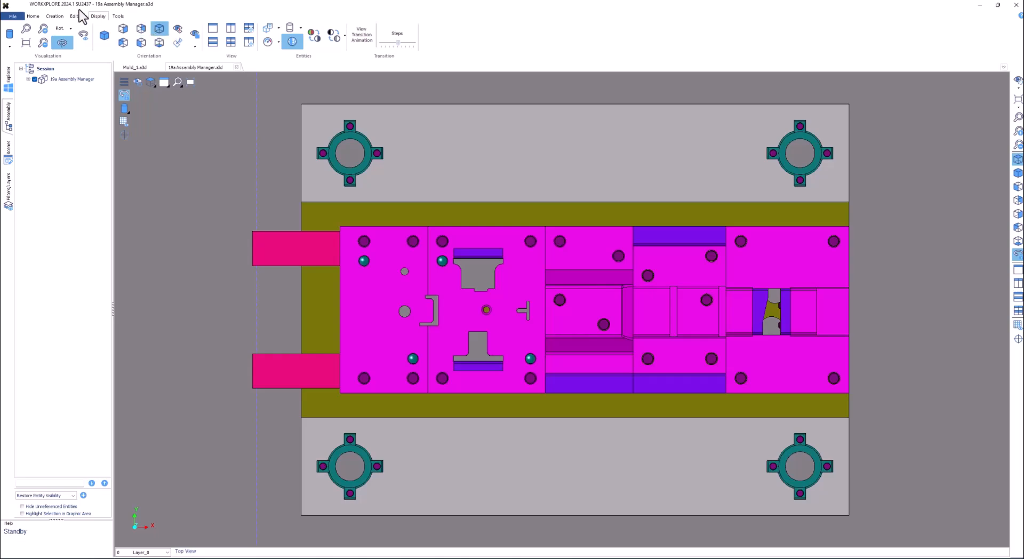
pyautogui.click(56, 17)
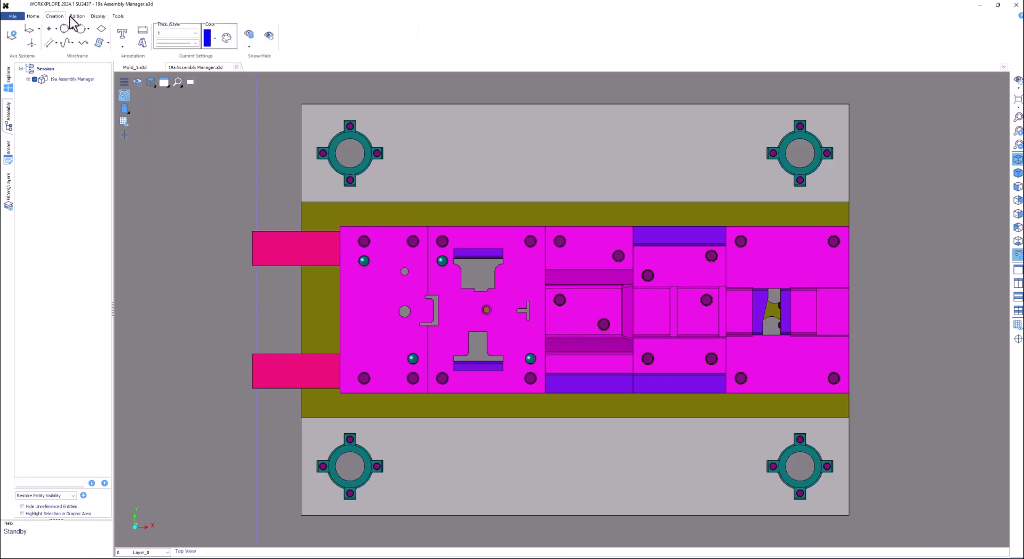
pyautogui.click(143, 34)
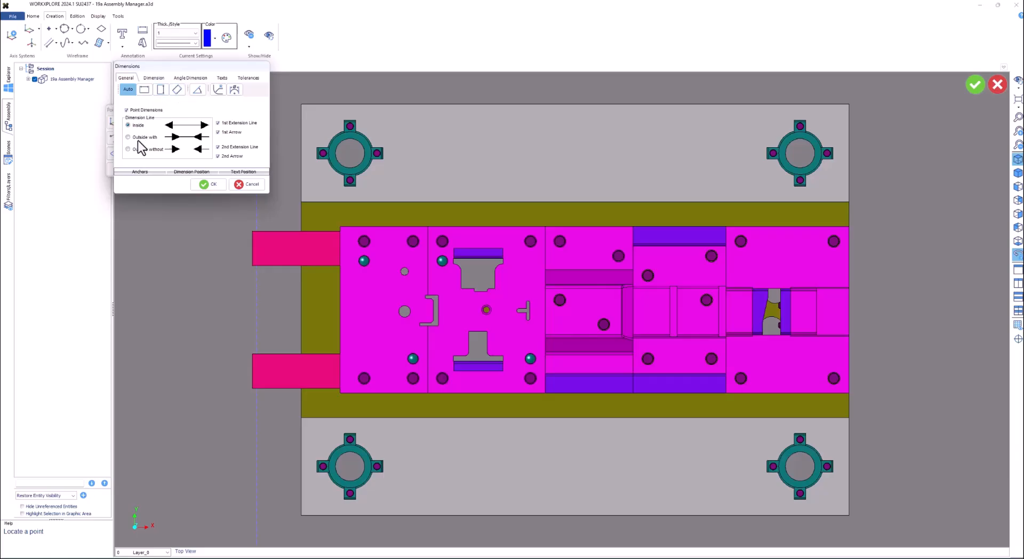
pyautogui.click(300, 203)
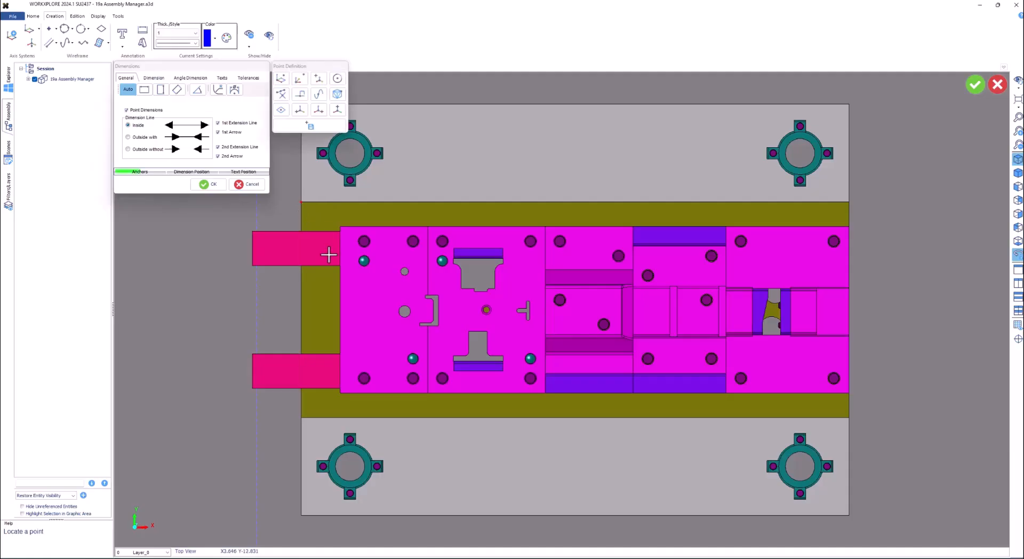
pyautogui.click(301, 417)
pyautogui.click(229, 395)
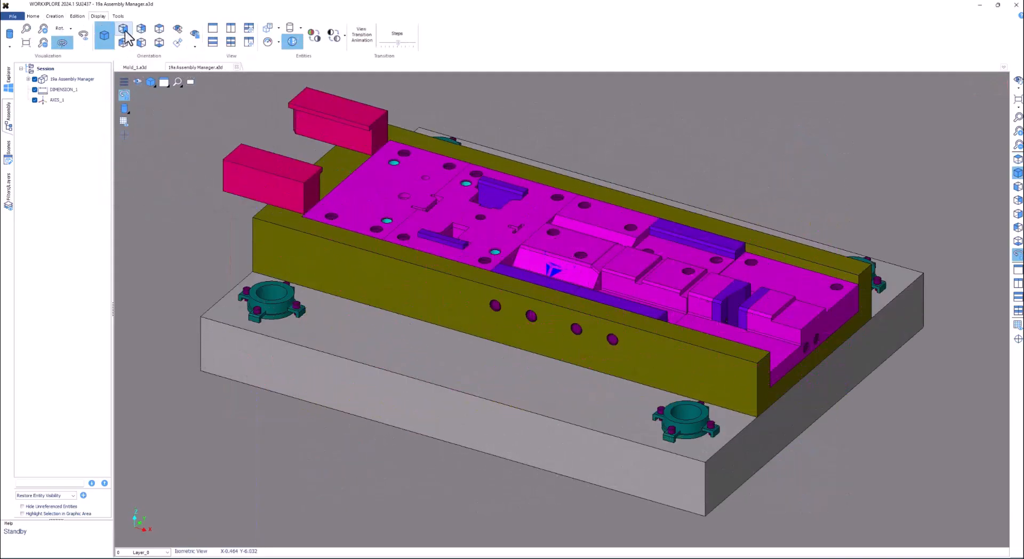
# Step: View the assembly in the standard side, top and bottom orientations, ending in the isometric view
pyautogui.click(123, 29)
pyautogui.click(141, 28)
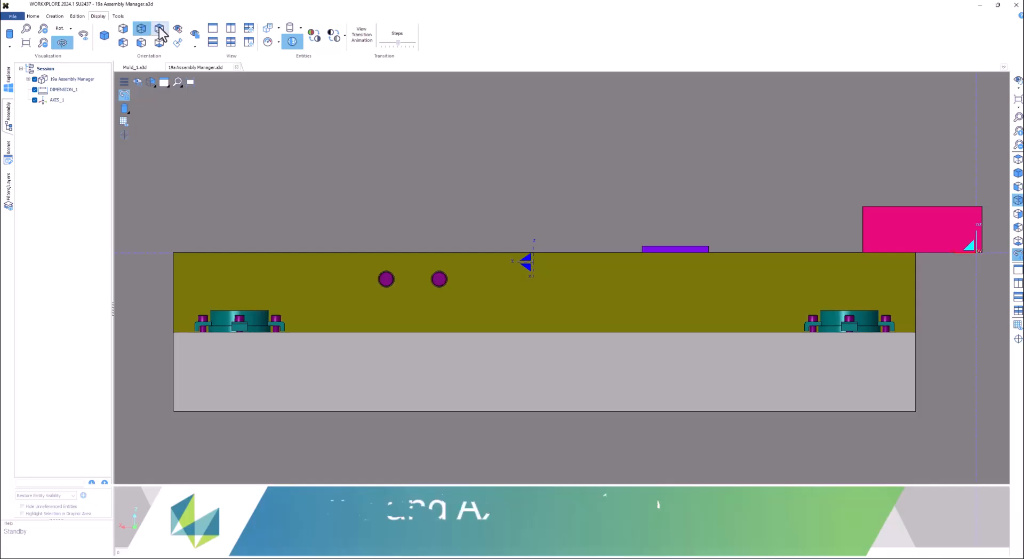
pyautogui.click(159, 29)
pyautogui.click(124, 42)
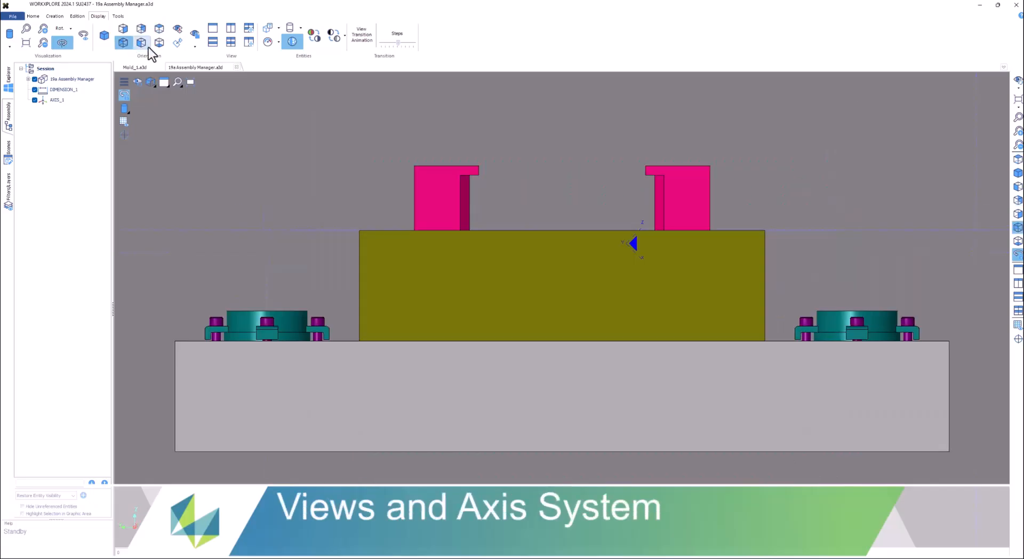
pyautogui.click(142, 43)
pyautogui.click(159, 42)
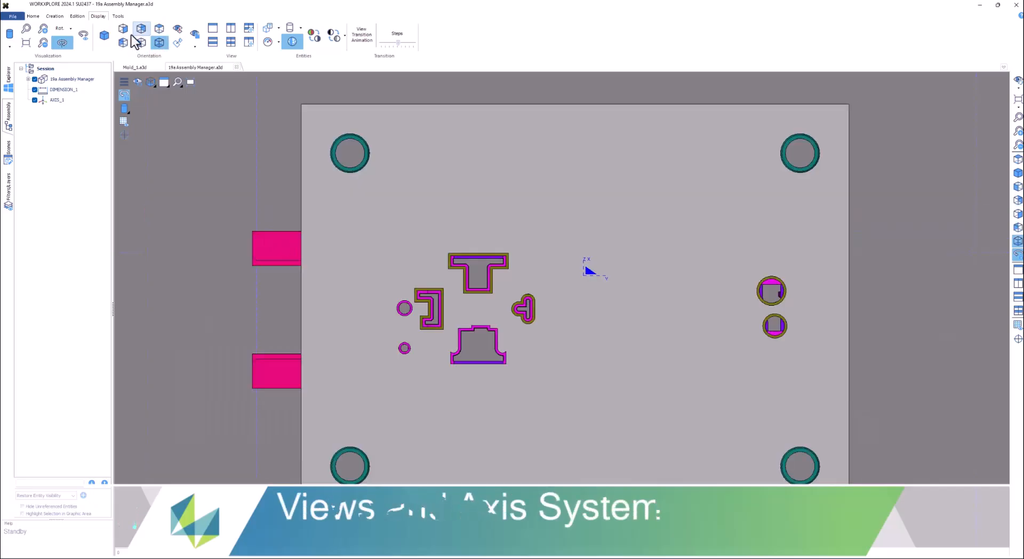
pyautogui.click(103, 38)
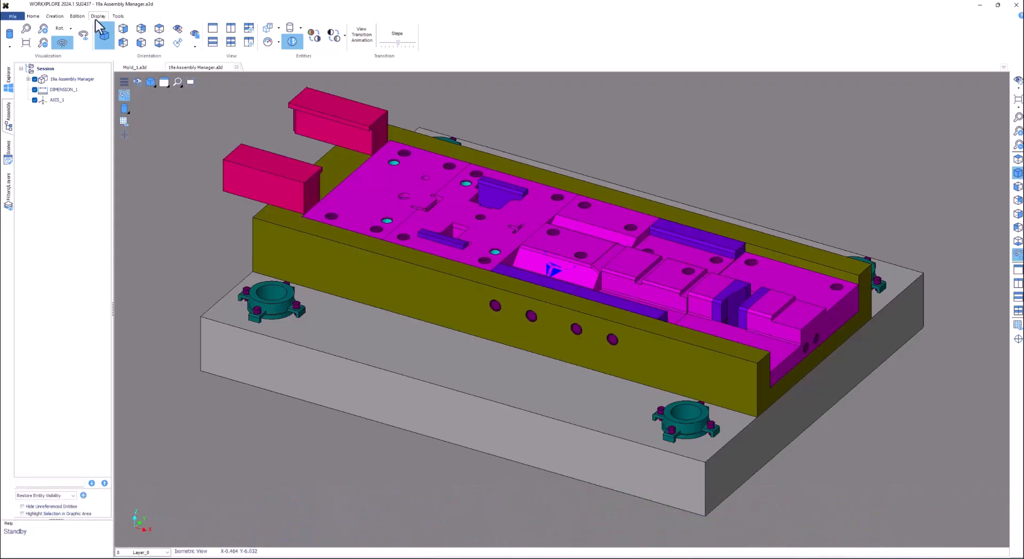
# Step: Create a new axis system with the Plane method on the sloped face of the magenta die block
pyautogui.click(55, 16)
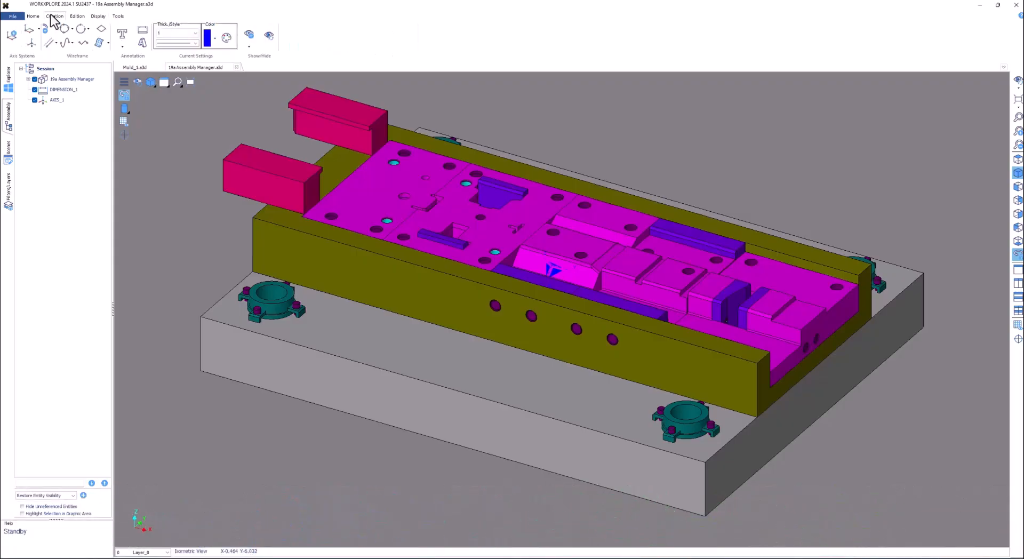
pyautogui.click(11, 37)
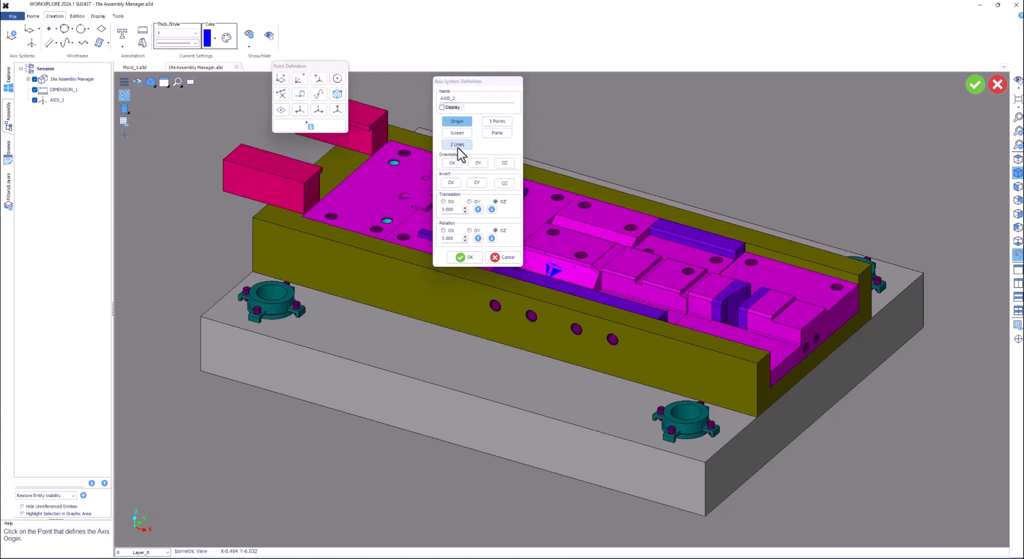
pyautogui.click(498, 134)
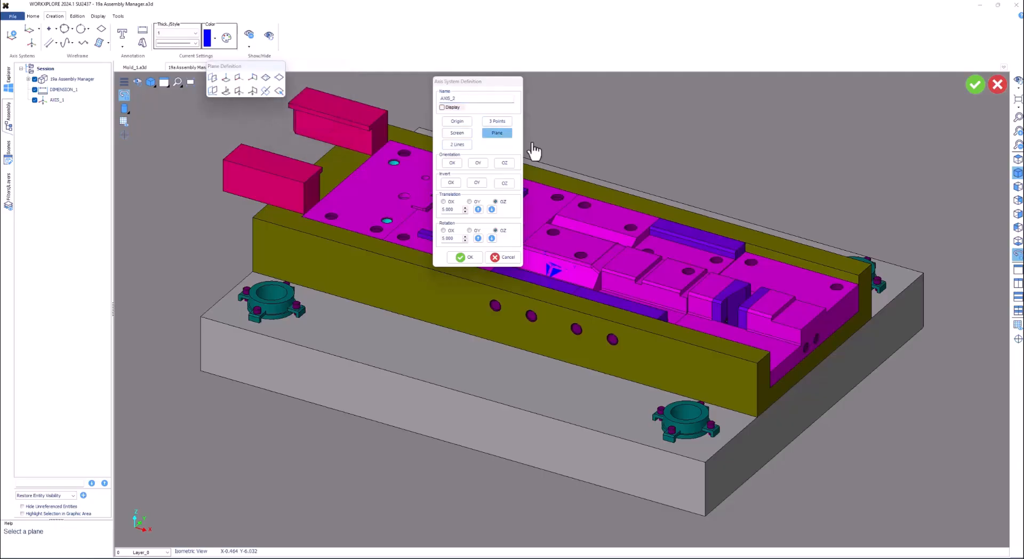
pyautogui.click(591, 258)
pyautogui.click(975, 84)
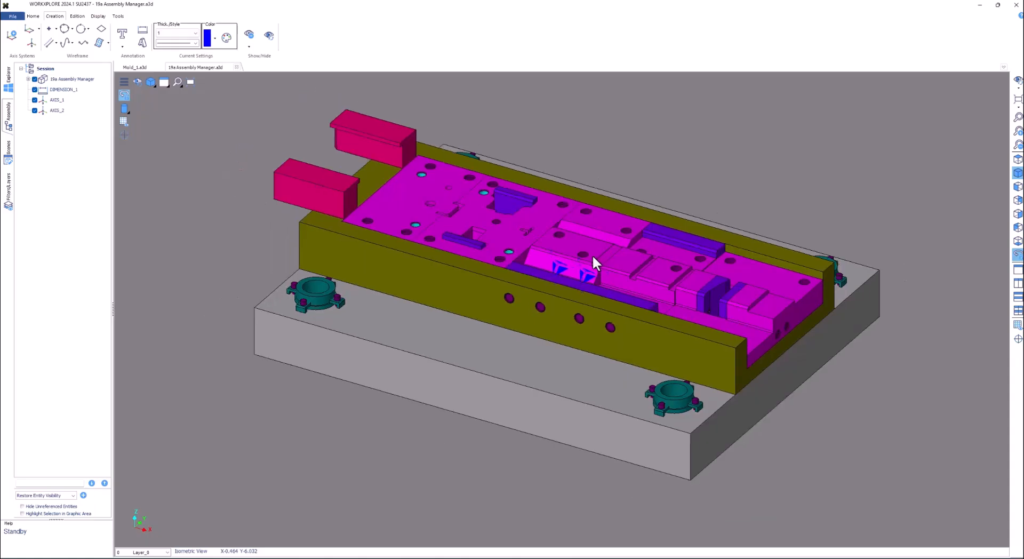
# Step: Activate the axis system created on the sloped face of the magenta die block
pyautogui.scroll(5, 584, 270)
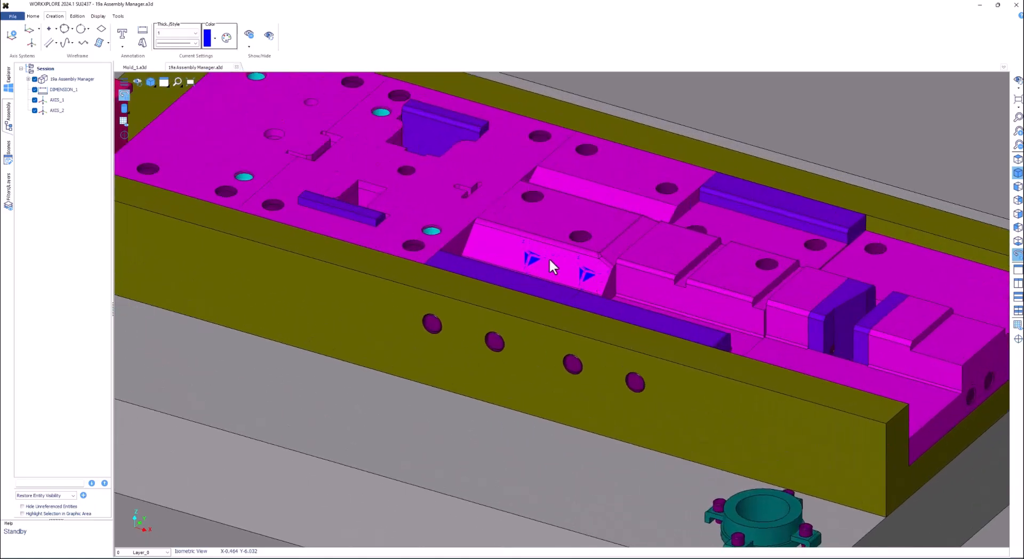
pyautogui.click(38, 30)
pyautogui.click(42, 50)
pyautogui.click(38, 30)
pyautogui.click(42, 50)
# Step: View the assembly in the standard side, top and bottom orientations relative to the active sloped-face axis system
pyautogui.click(98, 16)
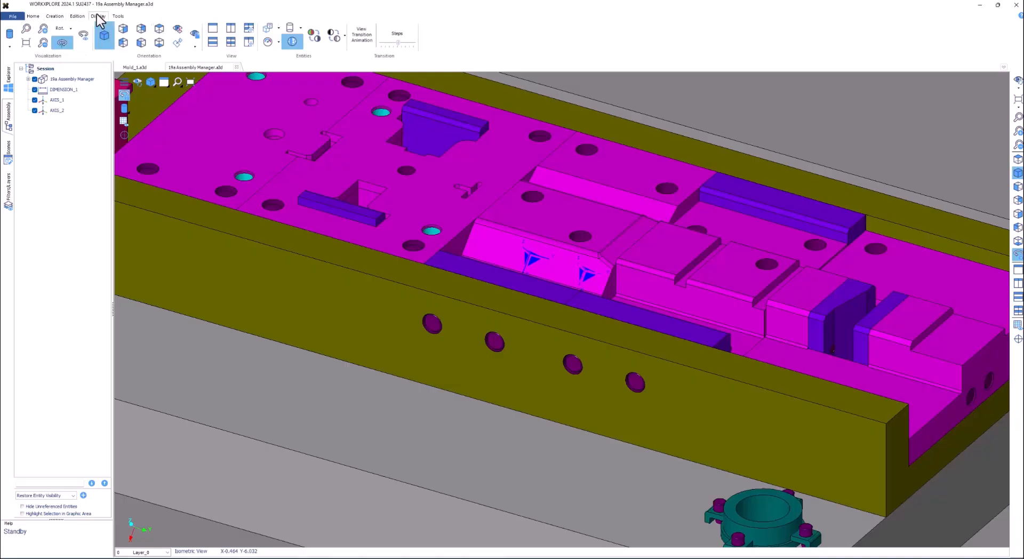
pyautogui.click(122, 29)
pyautogui.click(140, 29)
pyautogui.click(159, 30)
pyautogui.click(160, 30)
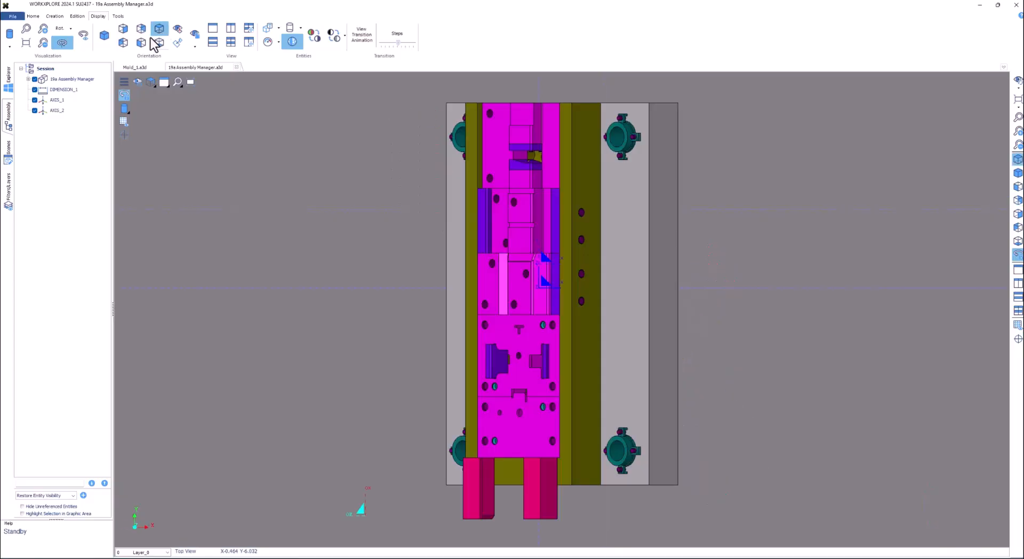
pyautogui.click(140, 44)
pyautogui.click(159, 42)
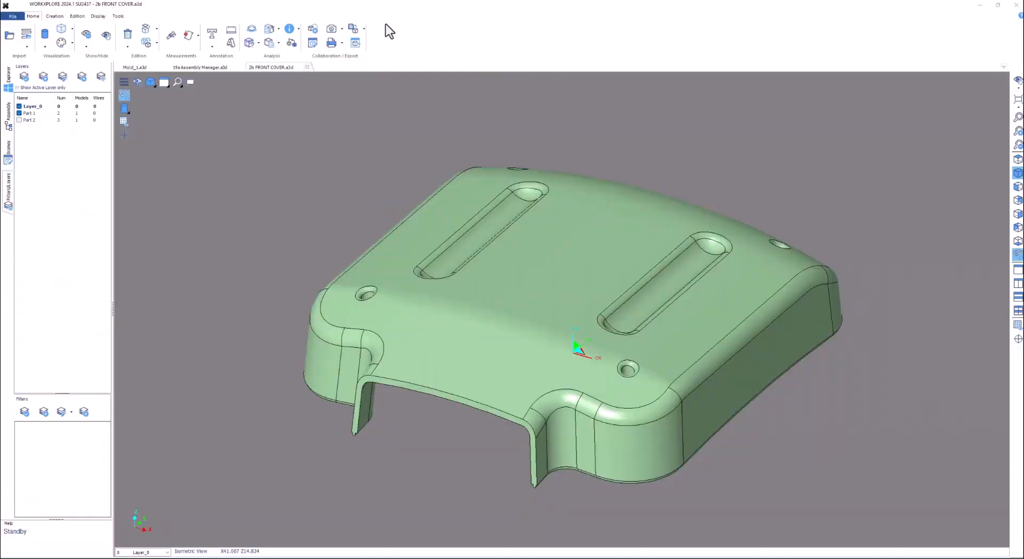
# Step: Examine the draft angles and undercuts of the front cover with a draft angle visualization, using its reference direction, and close the analysis
pyautogui.click(270, 29)
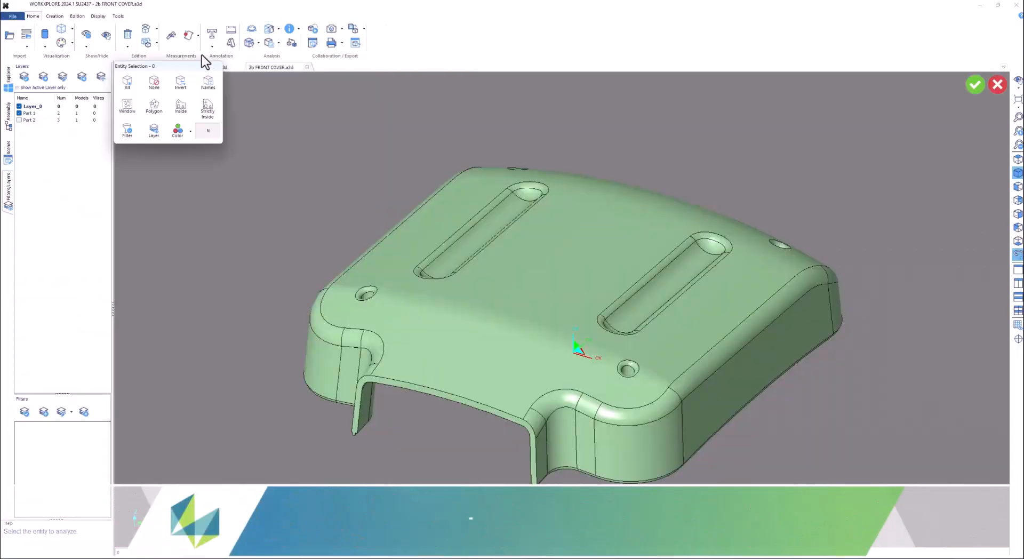
pyautogui.click(448, 326)
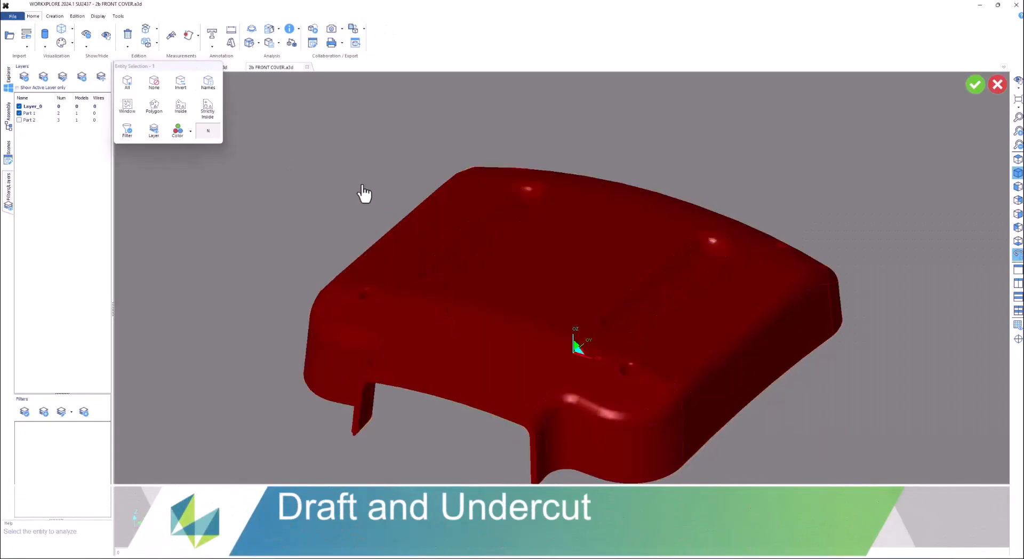
pyautogui.rightClick(362, 186)
pyautogui.moveTo(170, 65); pyautogui.dragTo(360, 74)
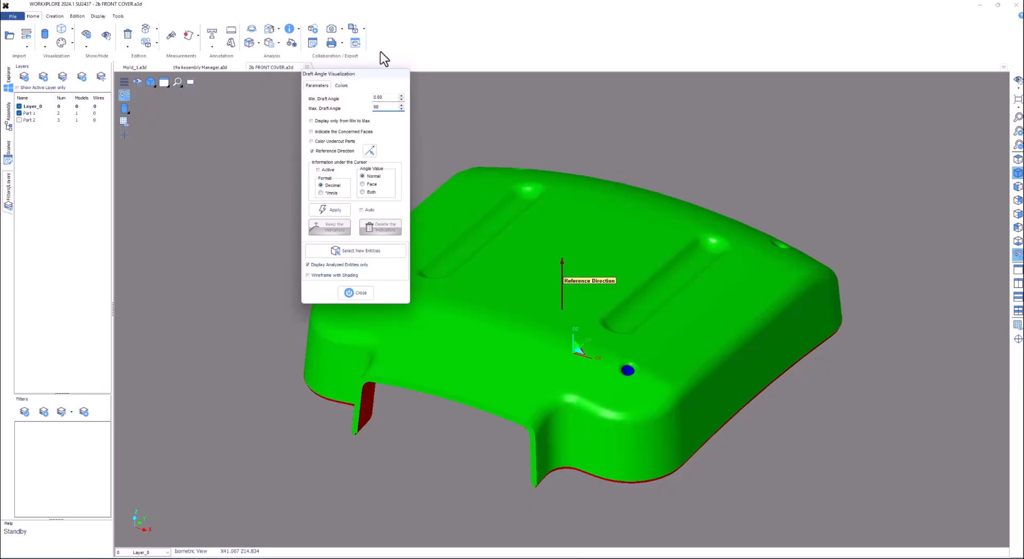
pyautogui.click(387, 97)
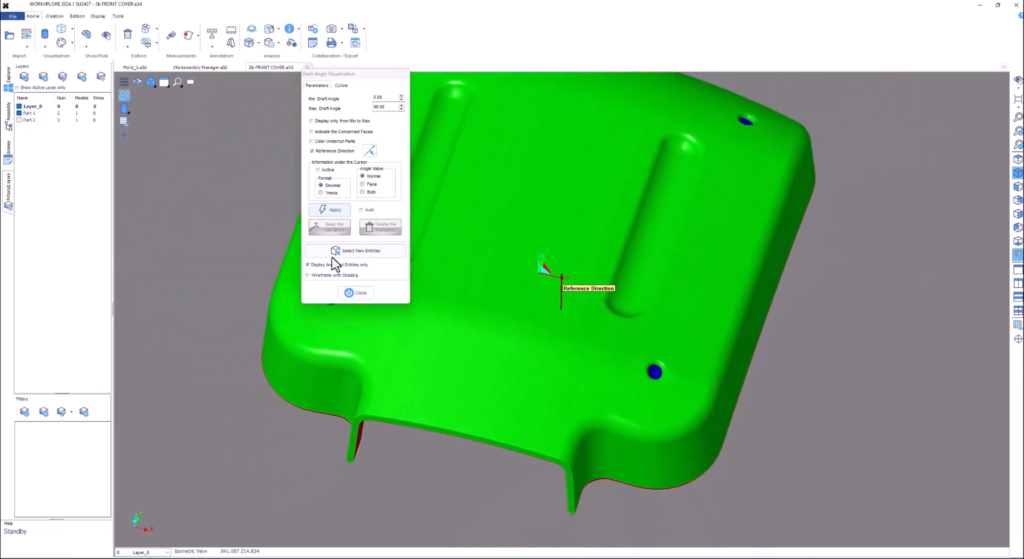
pyautogui.click(356, 294)
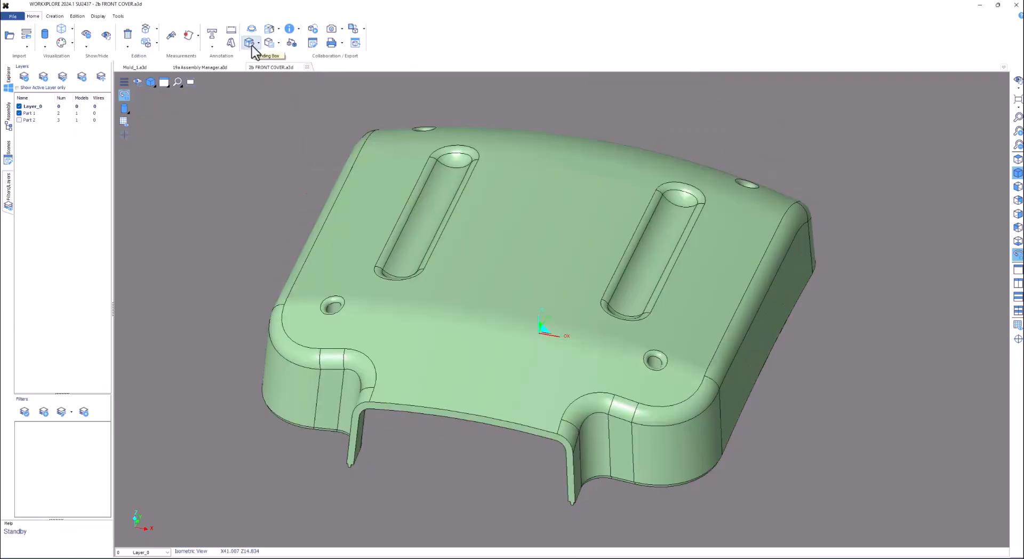
# Step: Create a bounding box around the front cover model
pyautogui.click(252, 46)
pyautogui.click(276, 55)
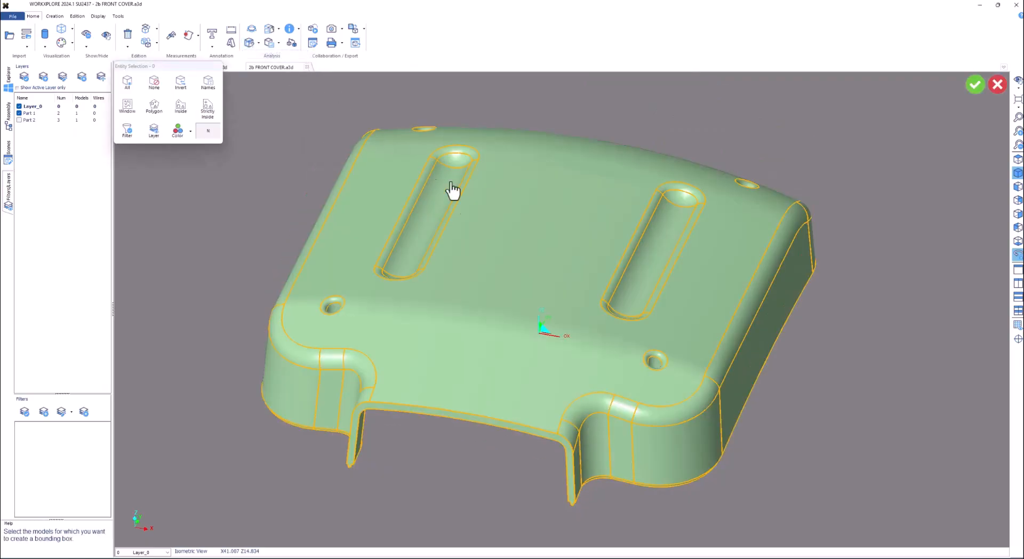
pyautogui.click(476, 245)
pyautogui.middleClick(714, 139)
pyautogui.scroll(-5, 714, 139)
pyautogui.moveTo(178, 67); pyautogui.dragTo(285, 167)
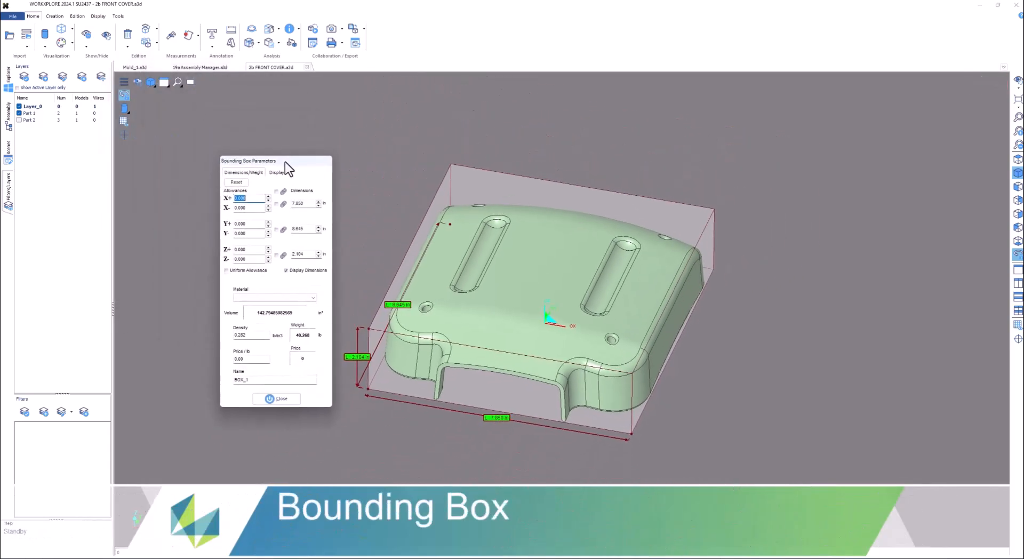
# Step: Set the bounding box material to Nylon
pyautogui.doubleClick(241, 340)
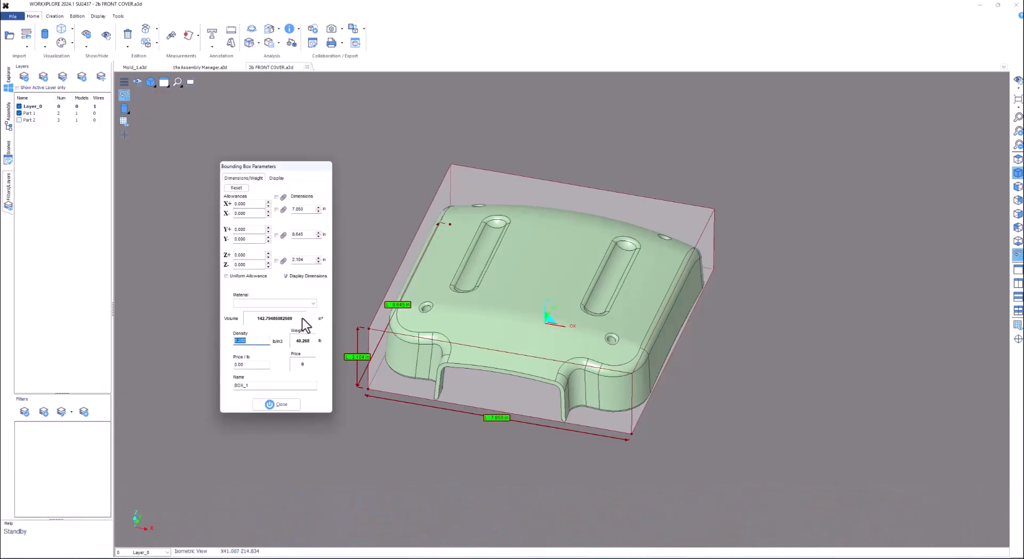
pyautogui.click(313, 303)
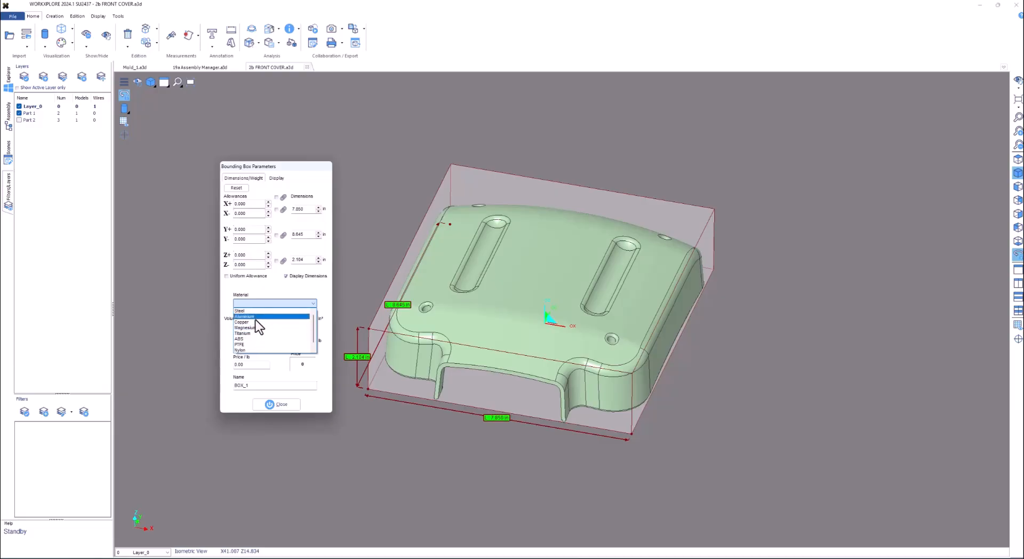
pyautogui.click(251, 349)
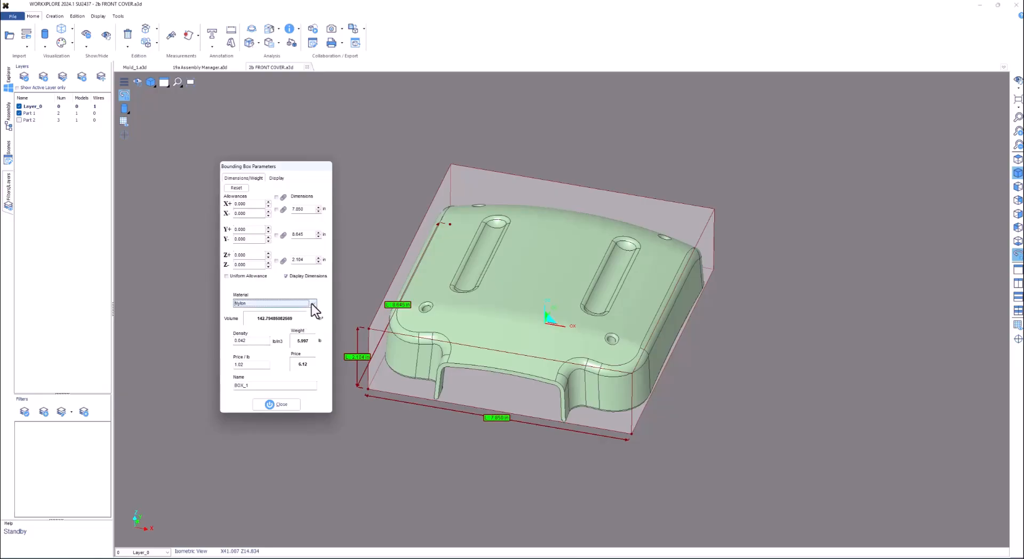
pyautogui.click(233, 365)
# Step: Set the bounding box material to Aluminum and check the box's appearance and intersection settings
pyautogui.click(313, 304)
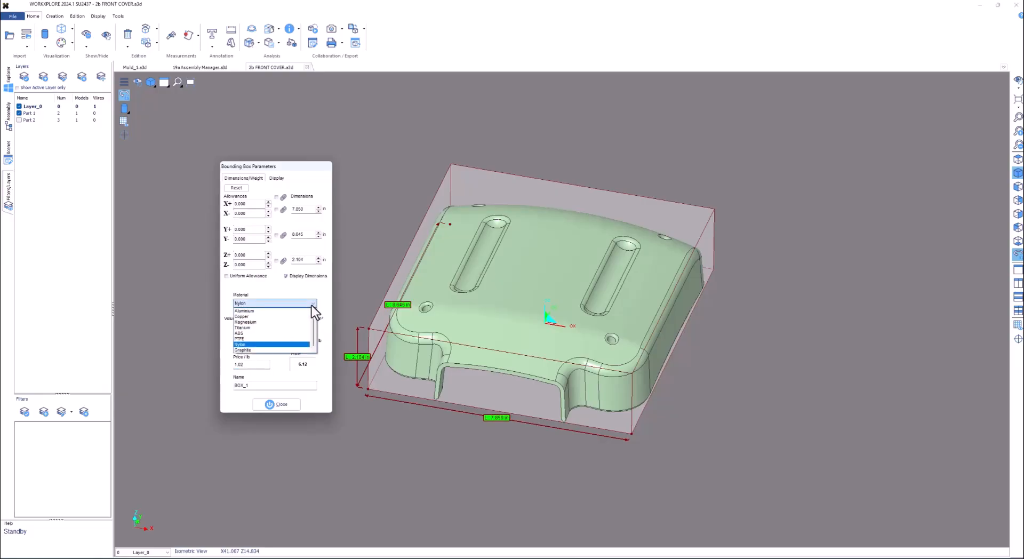
pyautogui.click(264, 311)
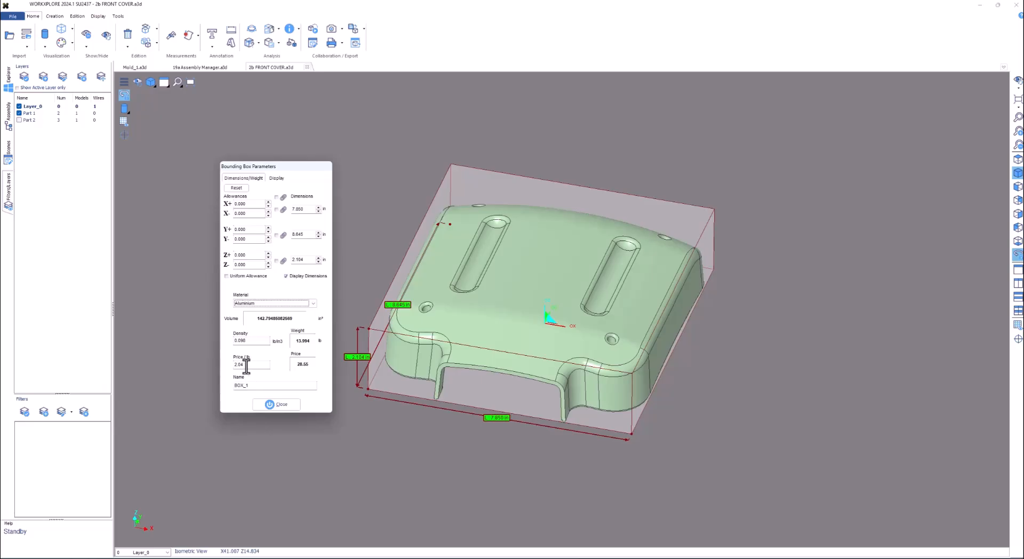
pyautogui.click(275, 179)
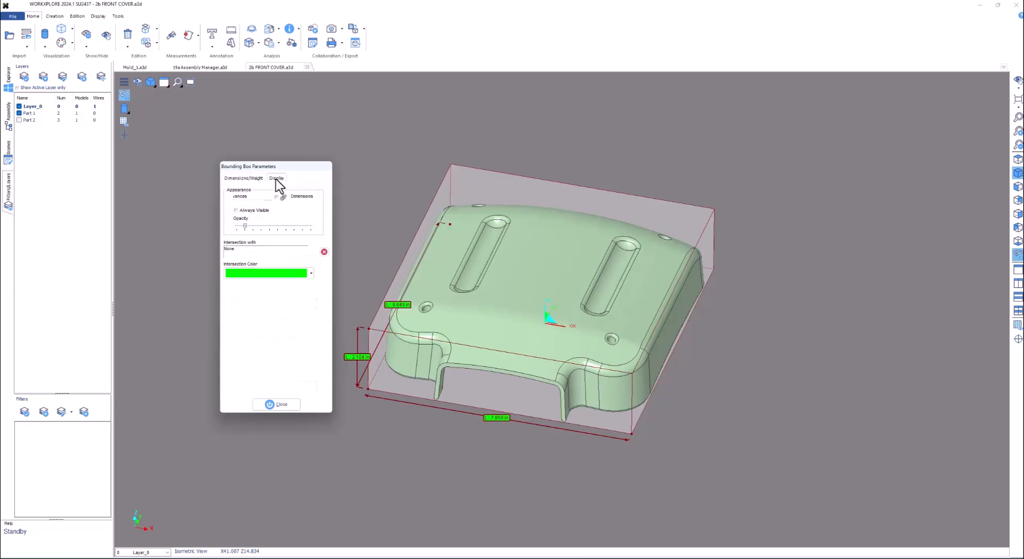
pyautogui.click(252, 178)
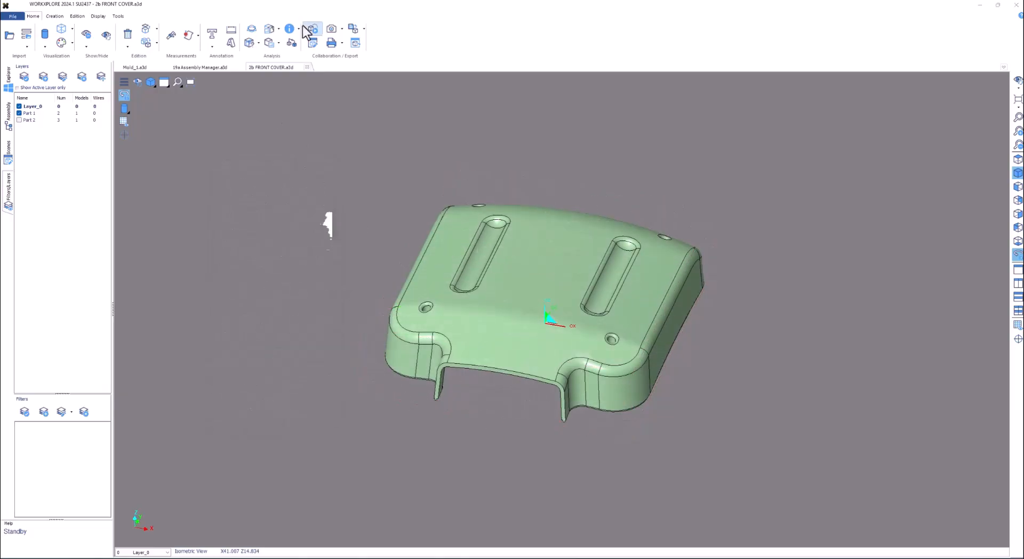
# Step: Look up the entity information of the front cover model
pyautogui.click(287, 30)
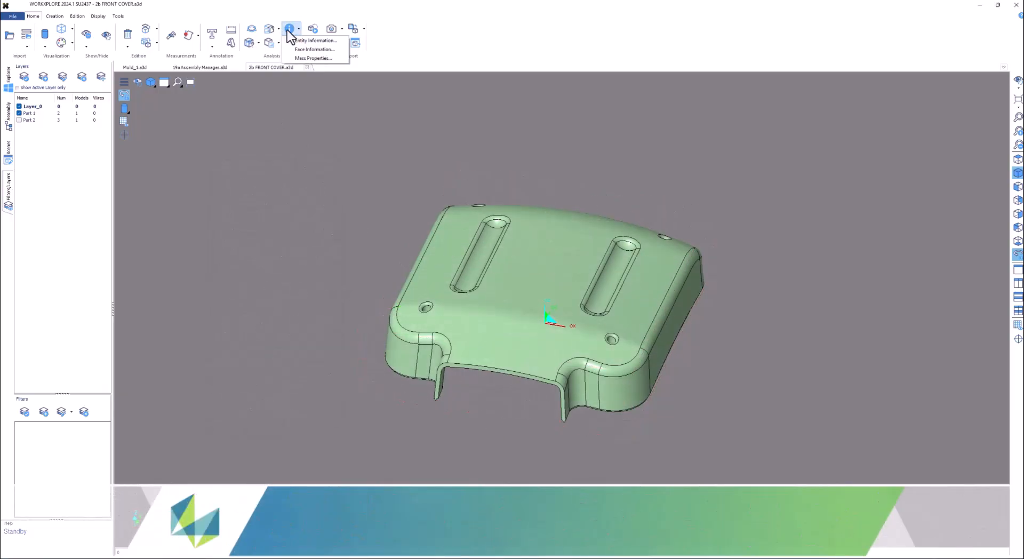
pyautogui.click(332, 41)
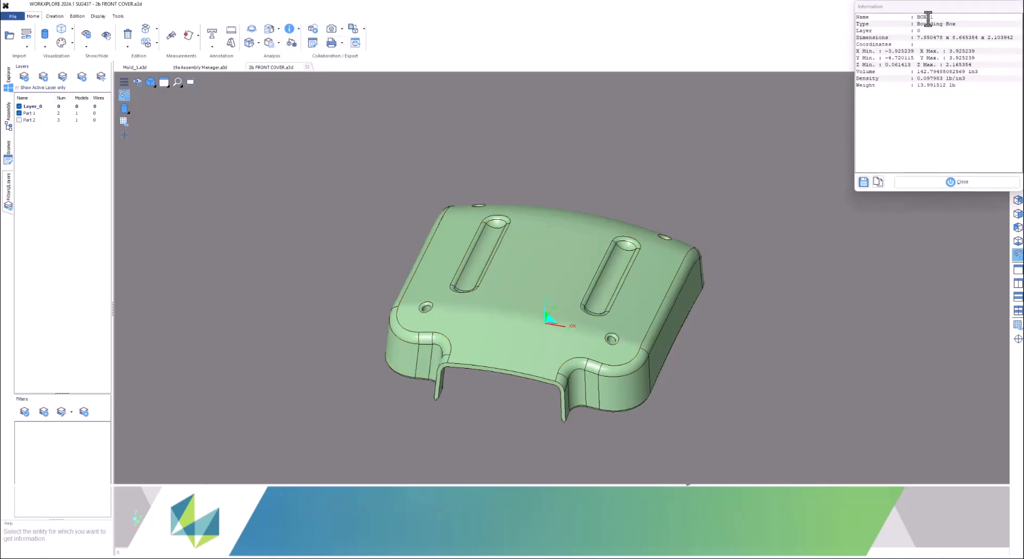
pyautogui.moveTo(902, 7); pyautogui.dragTo(796, 95)
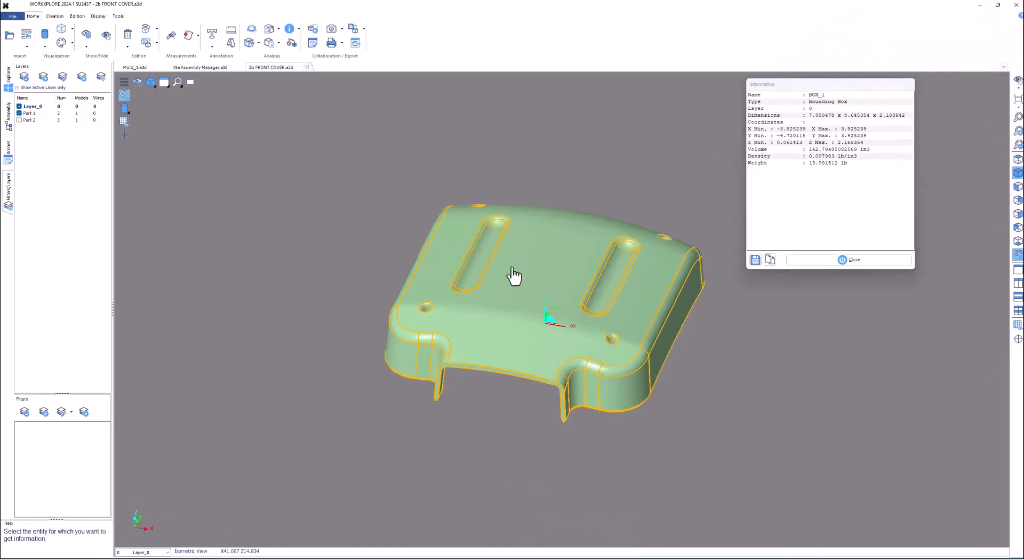
pyautogui.click(513, 275)
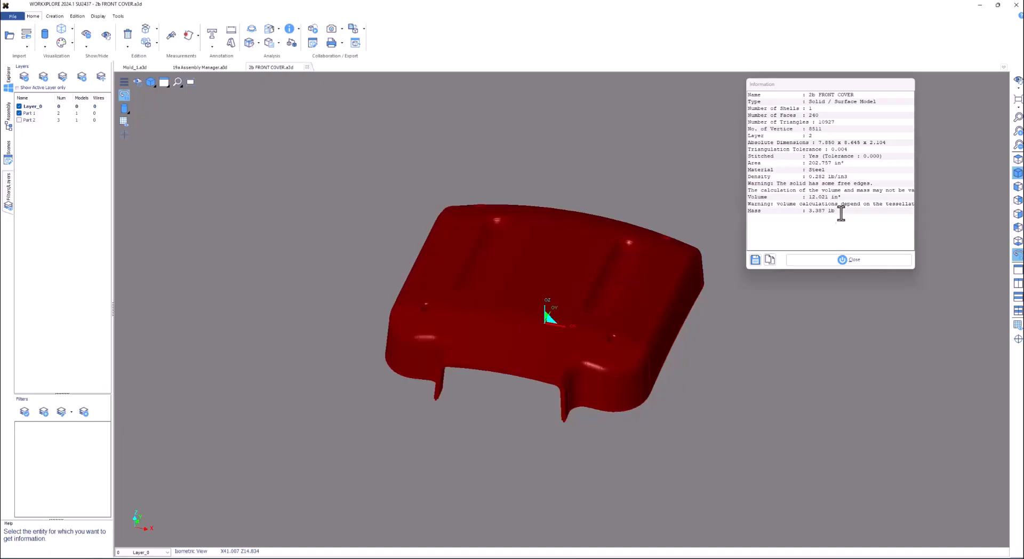
# Step: Look up the face information of the front cover's large upper face
pyautogui.click(298, 29)
pyautogui.click(310, 50)
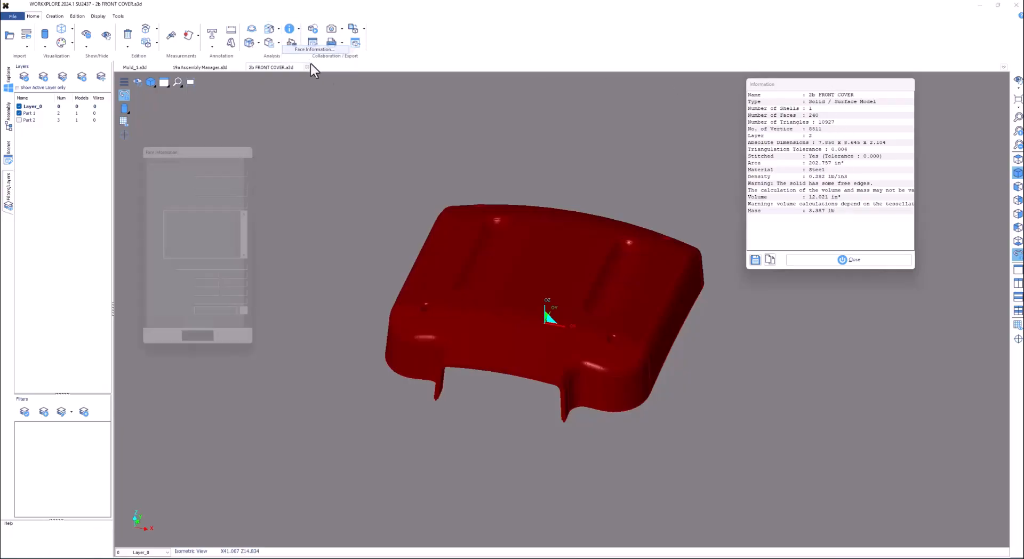
pyautogui.click(513, 287)
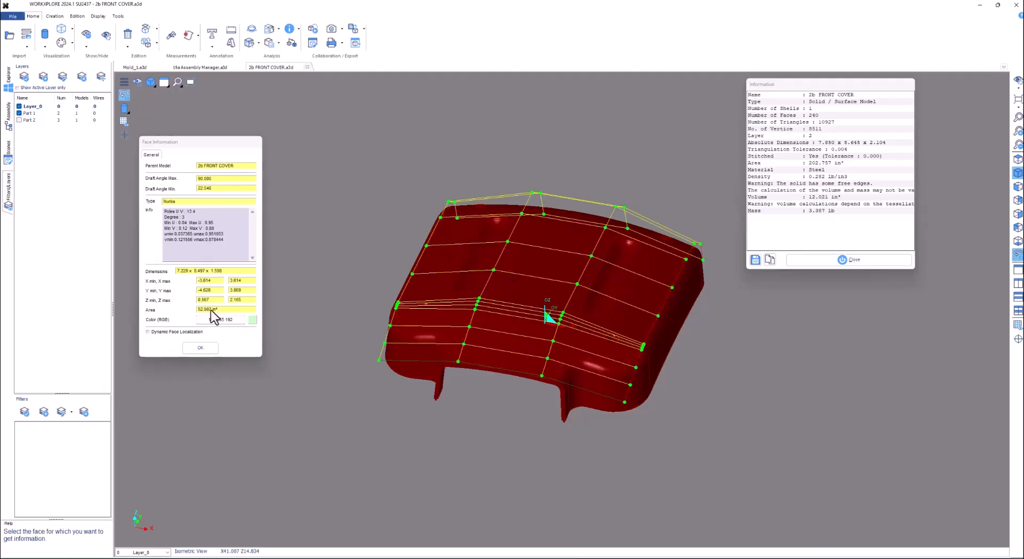
# Step: Calculate the mass properties of the front cover, review its solid properties and model material, and close the analysis
pyautogui.click(299, 29)
pyautogui.click(300, 59)
pyautogui.click(519, 275)
pyautogui.rightClick(508, 166)
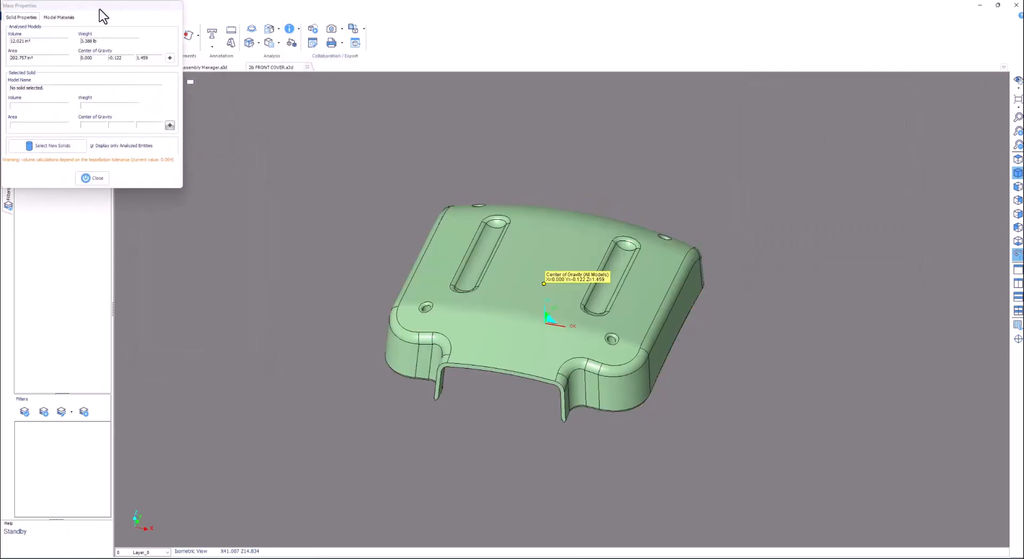
pyautogui.moveTo(104, 4); pyautogui.dragTo(292, 156)
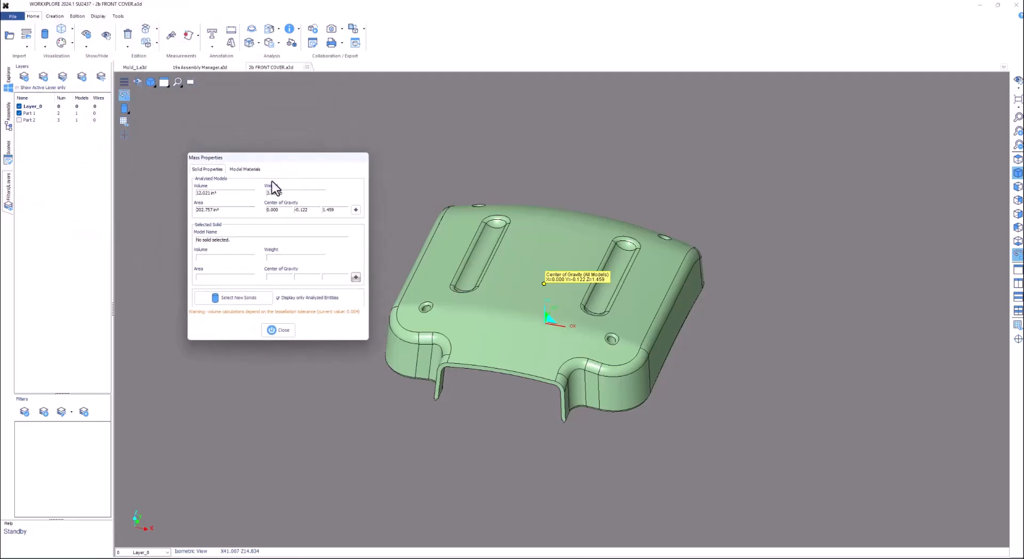
pyautogui.click(246, 170)
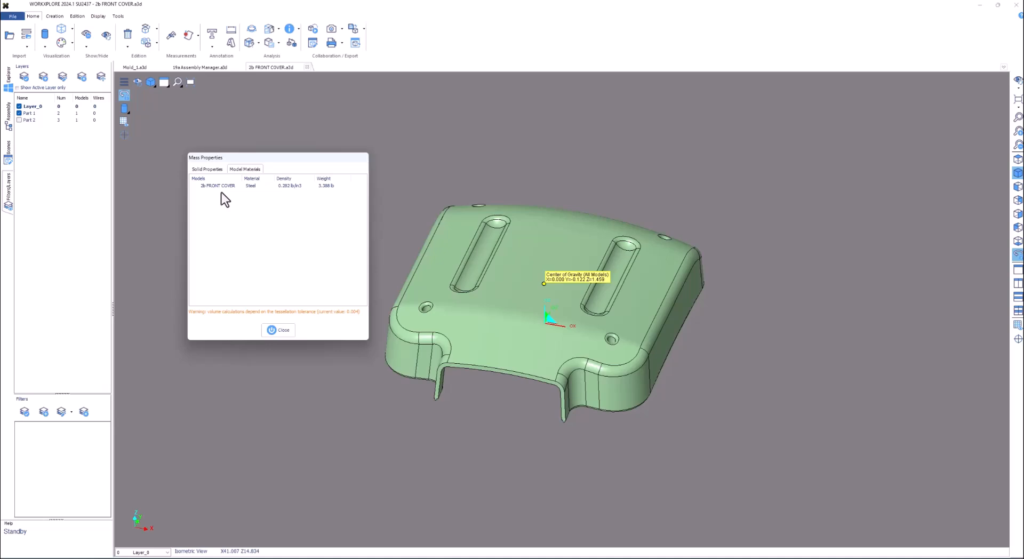
pyautogui.click(206, 170)
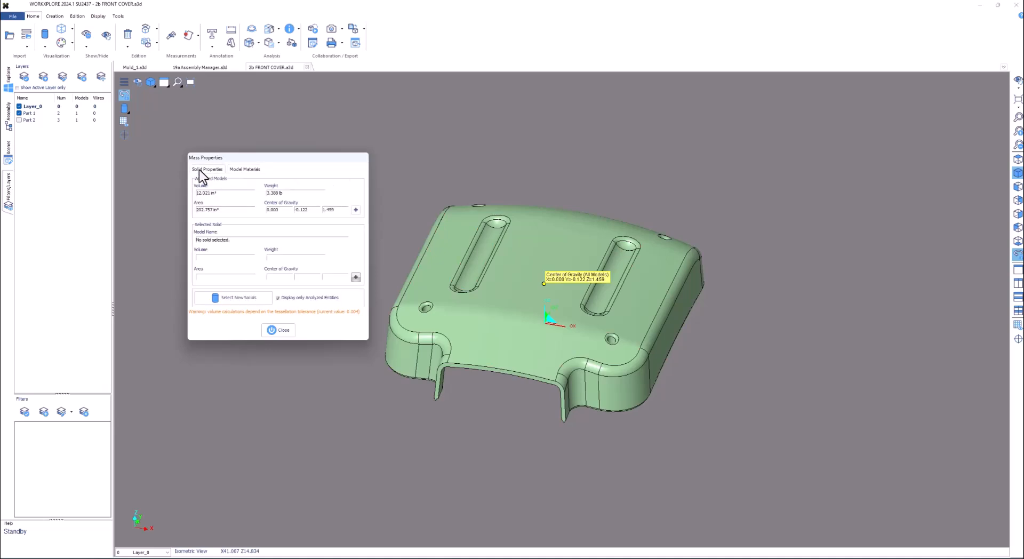
pyautogui.click(277, 330)
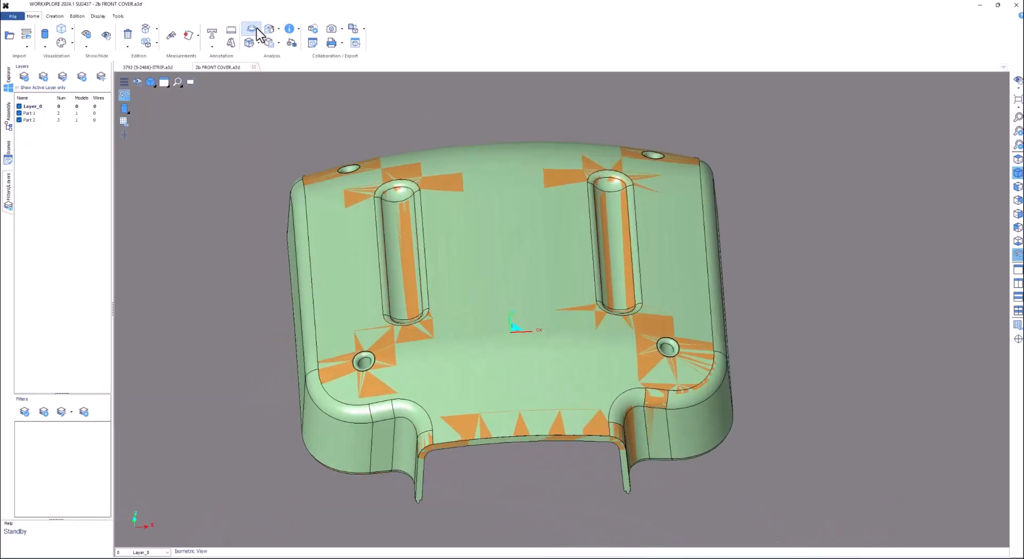
# Step: Compare the two overlapping front cover models and accept the same-name warning
pyautogui.click(288, 46)
pyautogui.click(688, 375)
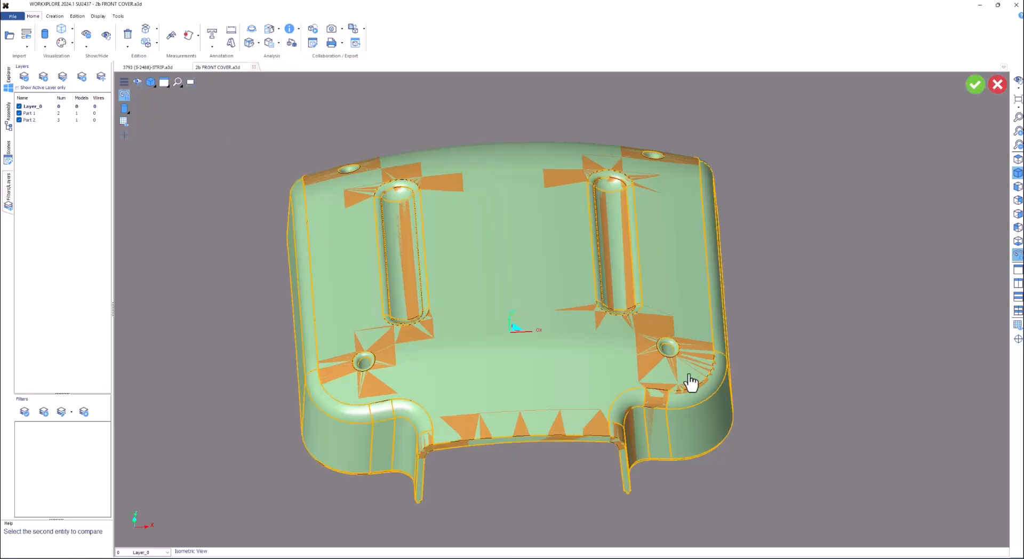
pyautogui.click(655, 409)
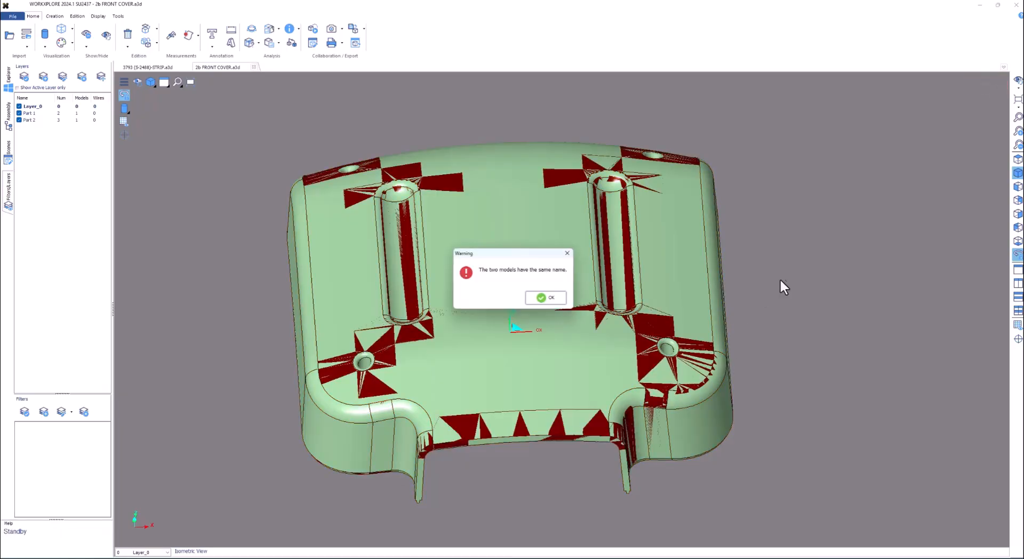
pyautogui.click(549, 302)
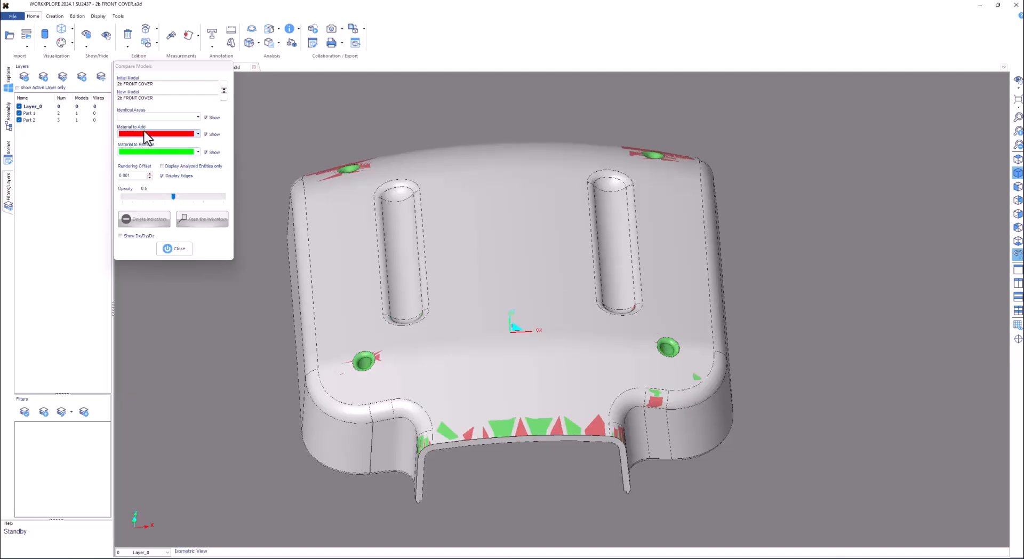
# Step: Inspect the model comparison from the inside of the cover, toggling the display of the identical areas off and on
pyautogui.moveTo(723, 221); pyautogui.dragTo(720, 218, button='middle')
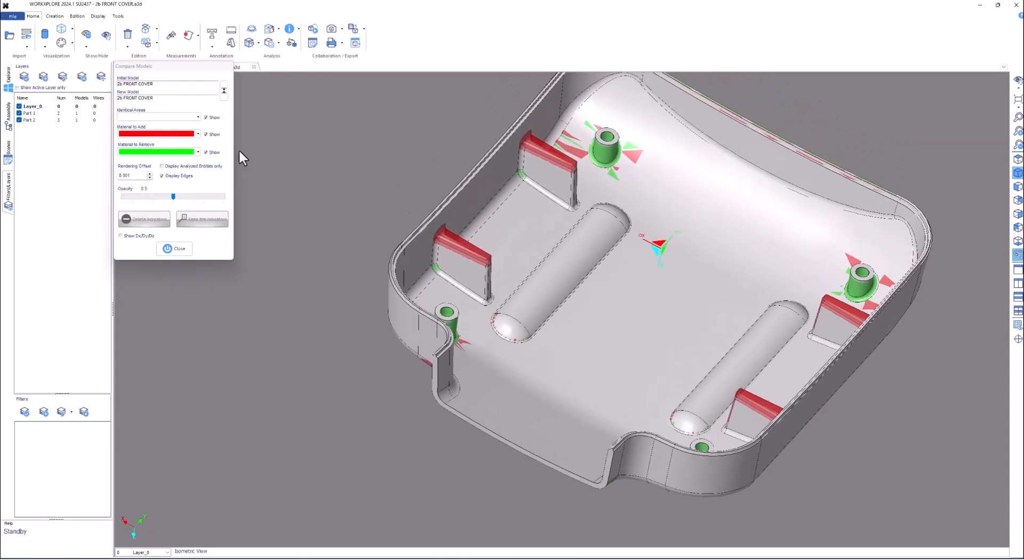
pyautogui.click(205, 118)
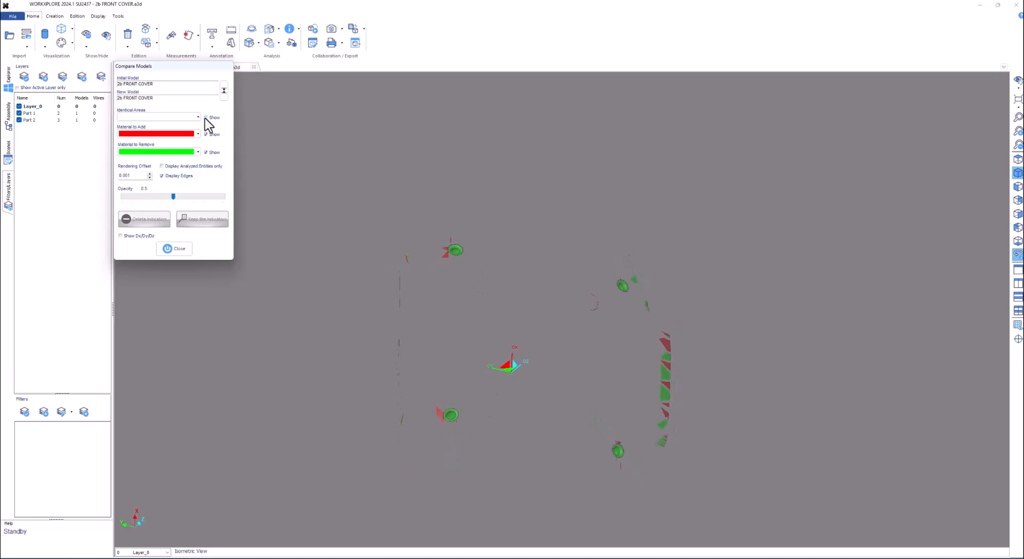
pyautogui.click(205, 117)
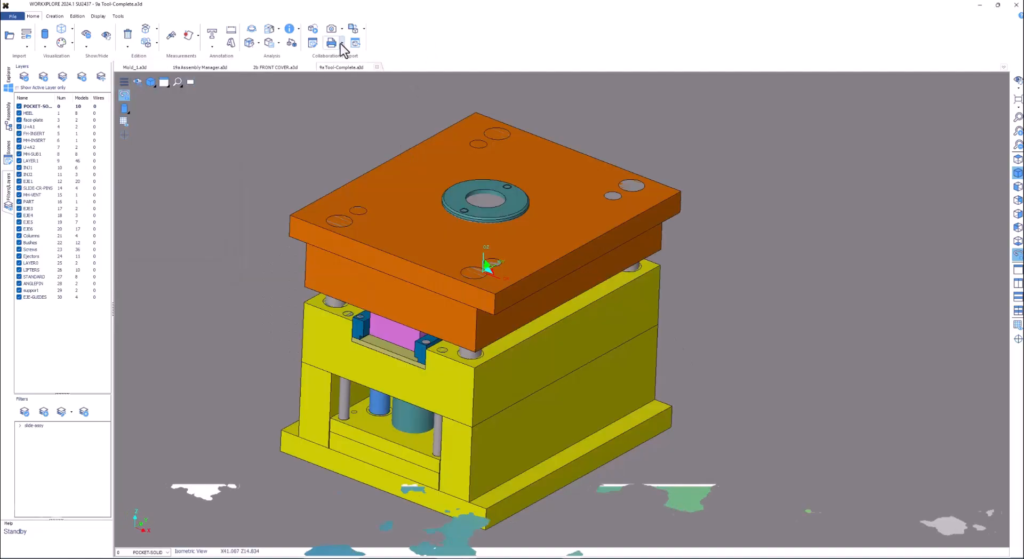
# Step: Preview the printout of the complete tool assembly with the whole mold fitted on the page, and leave without printing
pyautogui.click(342, 45)
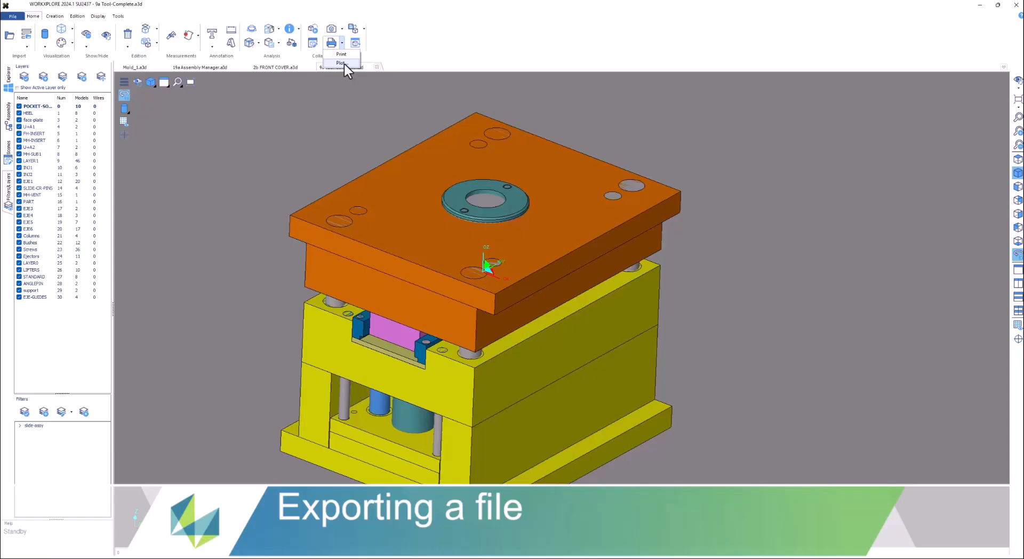
pyautogui.click(341, 55)
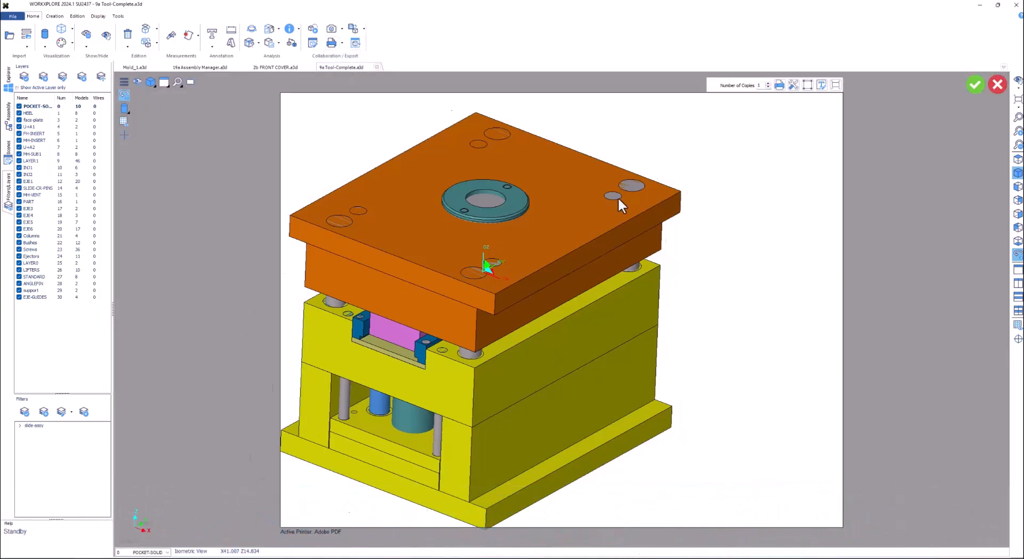
pyautogui.scroll(-2, 742, 116)
pyautogui.scroll(1, 491, 133)
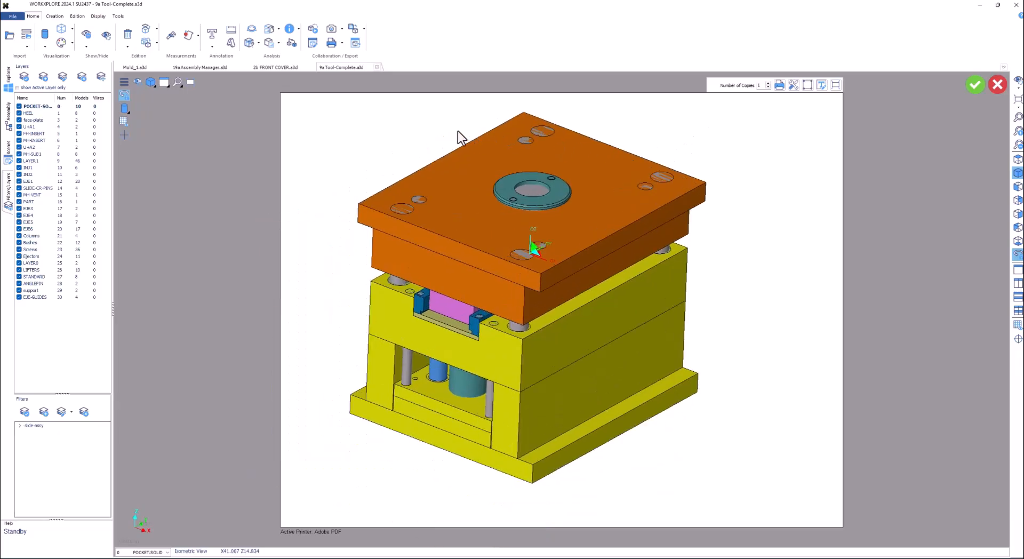
pyautogui.click(998, 84)
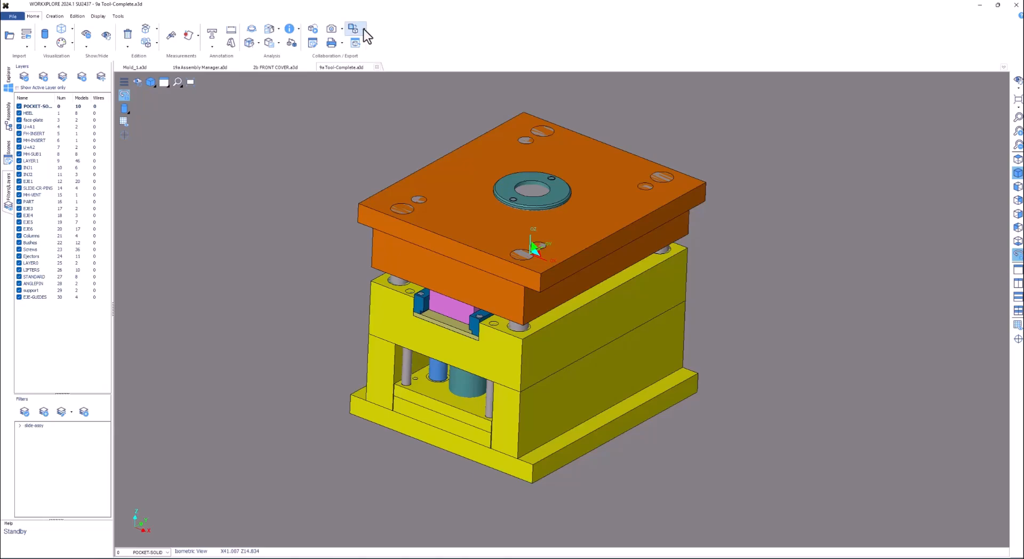
# Step: Capture an image of the full graphics window, close the image viewer, and check the available export formats
pyautogui.click(342, 30)
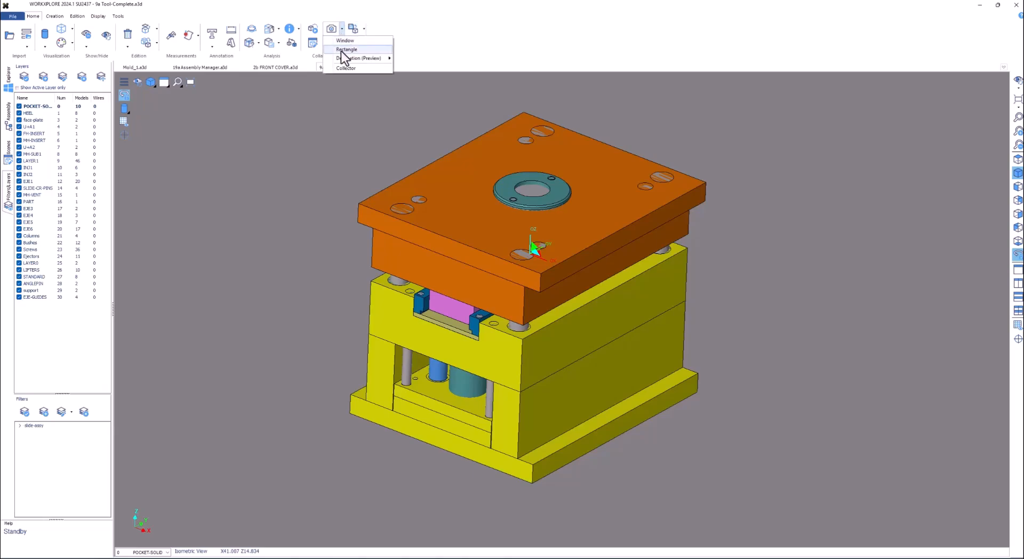
pyautogui.click(346, 41)
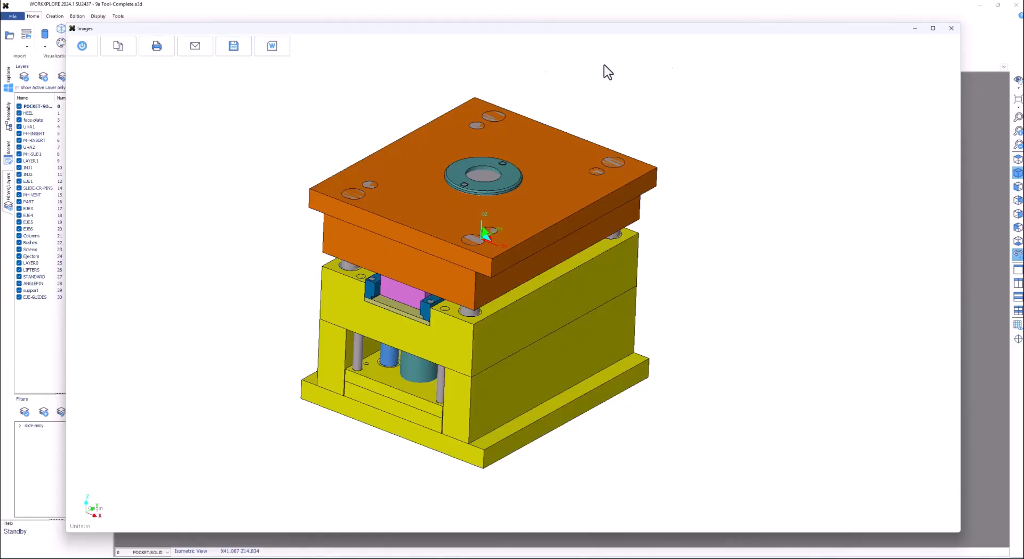
pyautogui.click(952, 29)
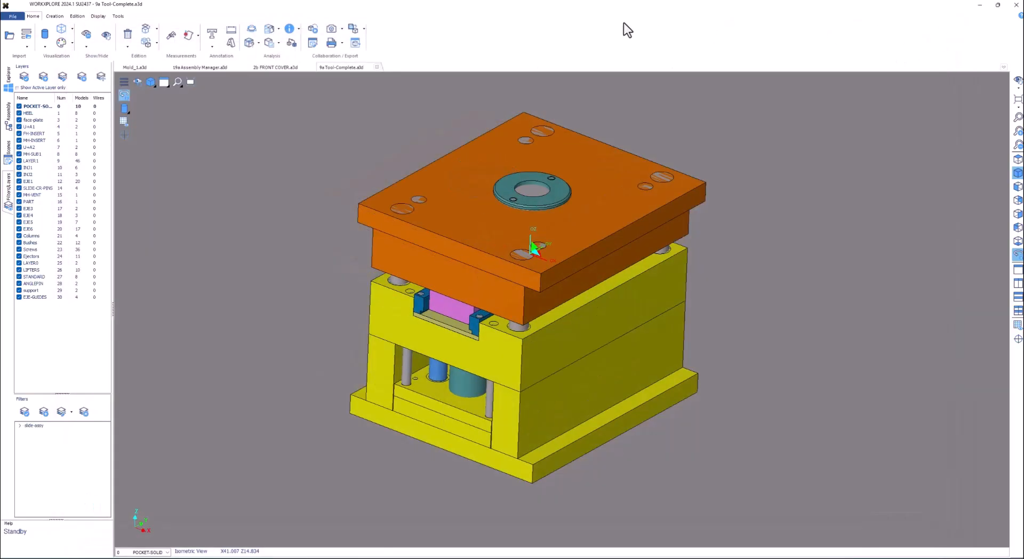
pyautogui.click(365, 29)
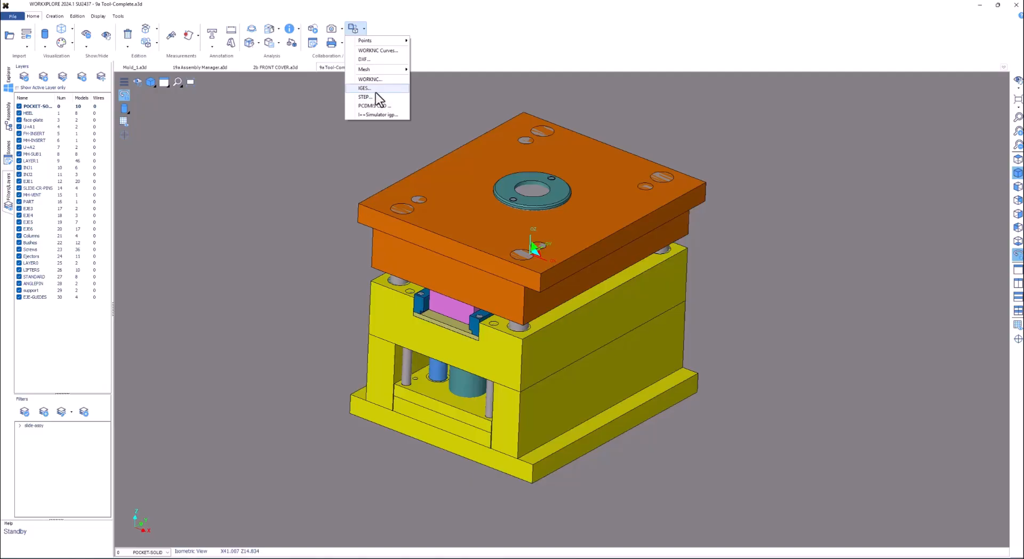
pyautogui.click(486, 37)
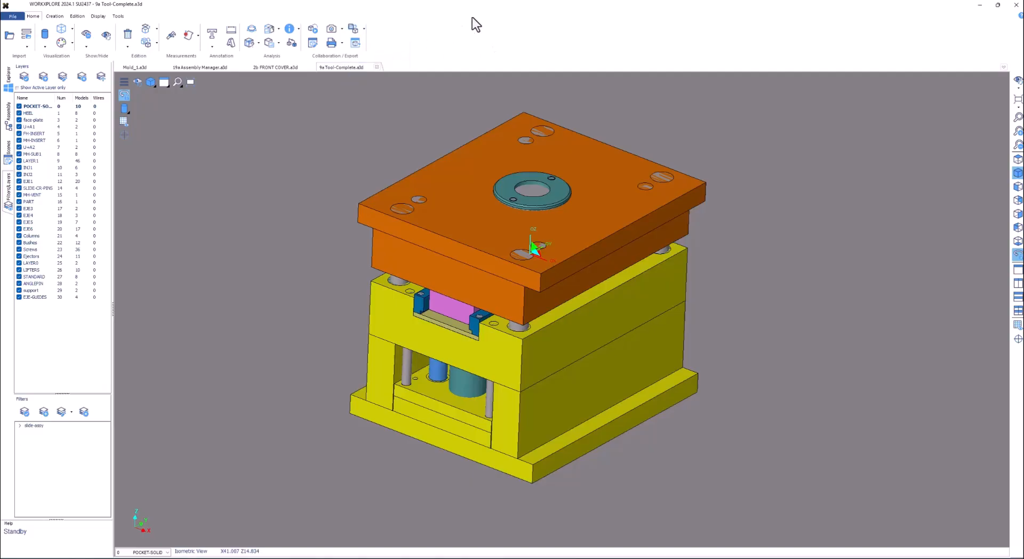
# Step: Export all entities of the mold to the Desktop as the 64-bit Client Viewer executable 9a Tool-Complete.exe, titled File
pyautogui.click(356, 42)
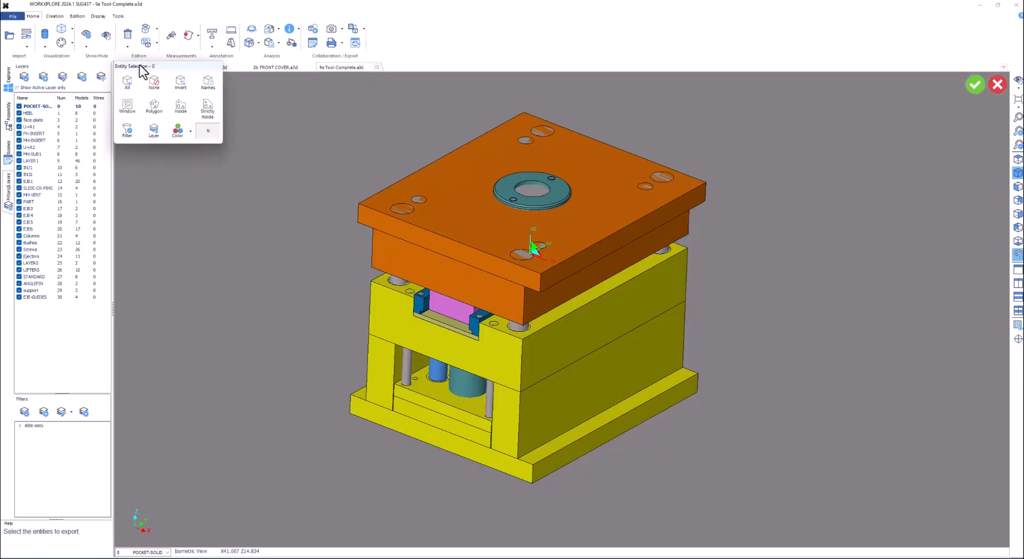
pyautogui.click(127, 82)
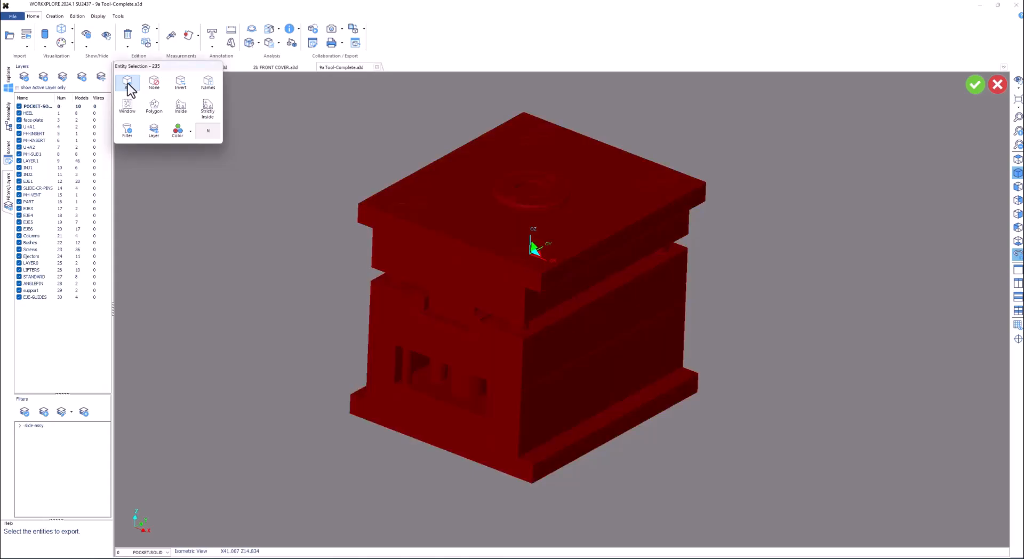
pyautogui.click(975, 85)
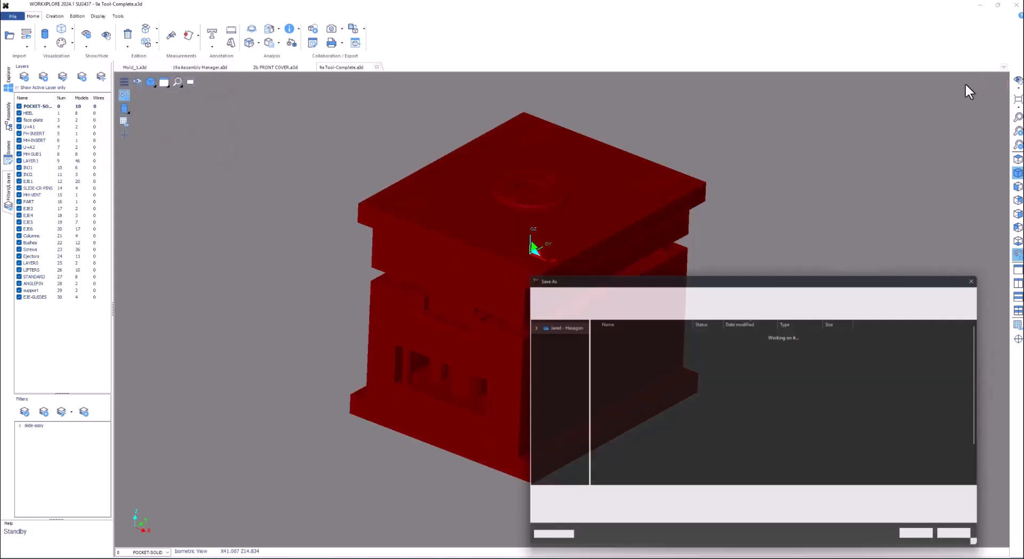
pyautogui.moveTo(625, 276); pyautogui.dragTo(453, 141)
pyautogui.click(377, 239)
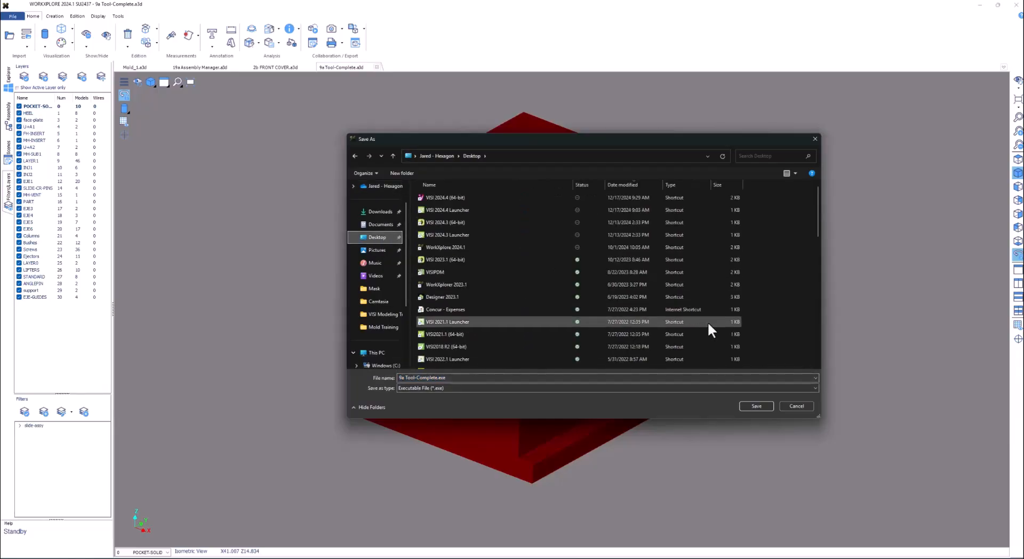
pyautogui.click(753, 407)
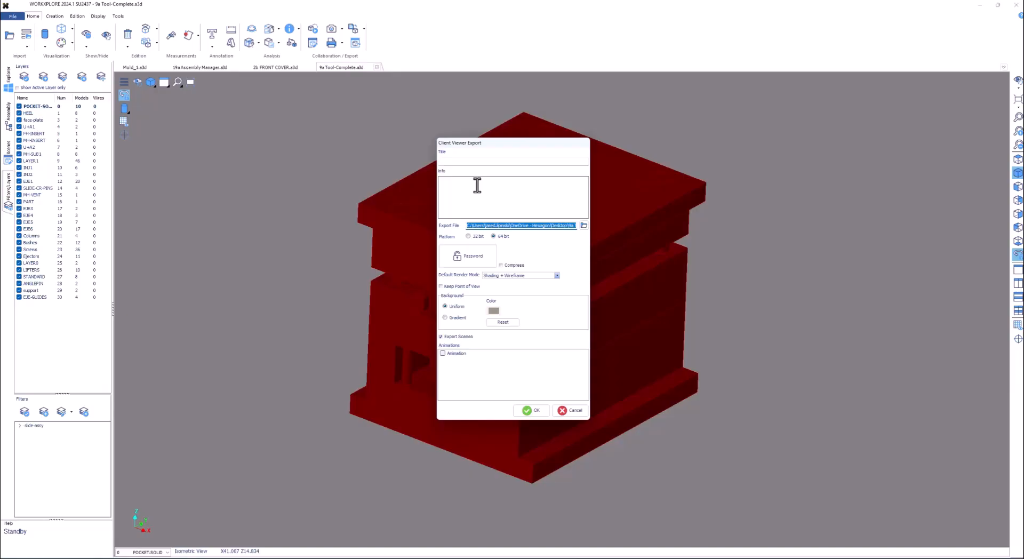
pyautogui.click(459, 163)
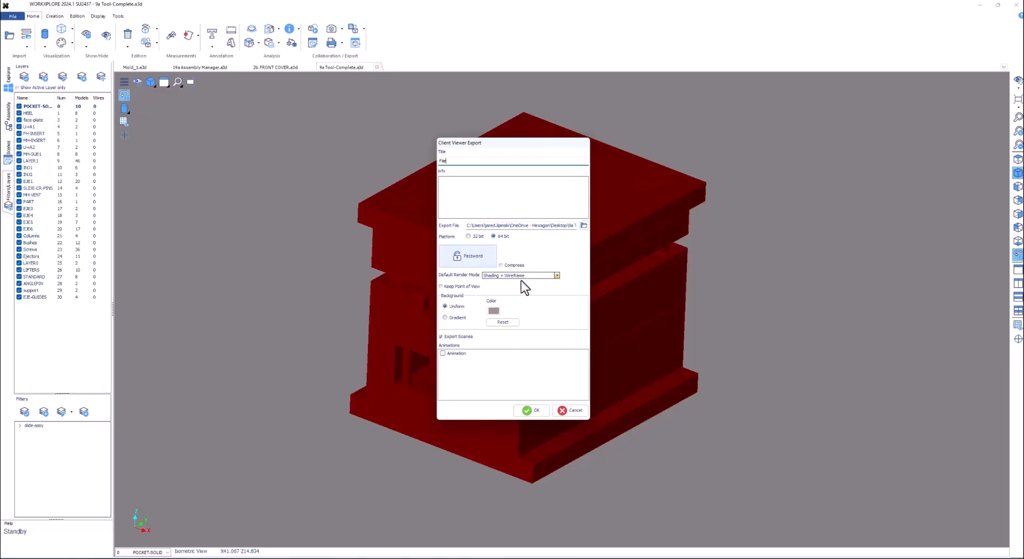
pyautogui.click(521, 412)
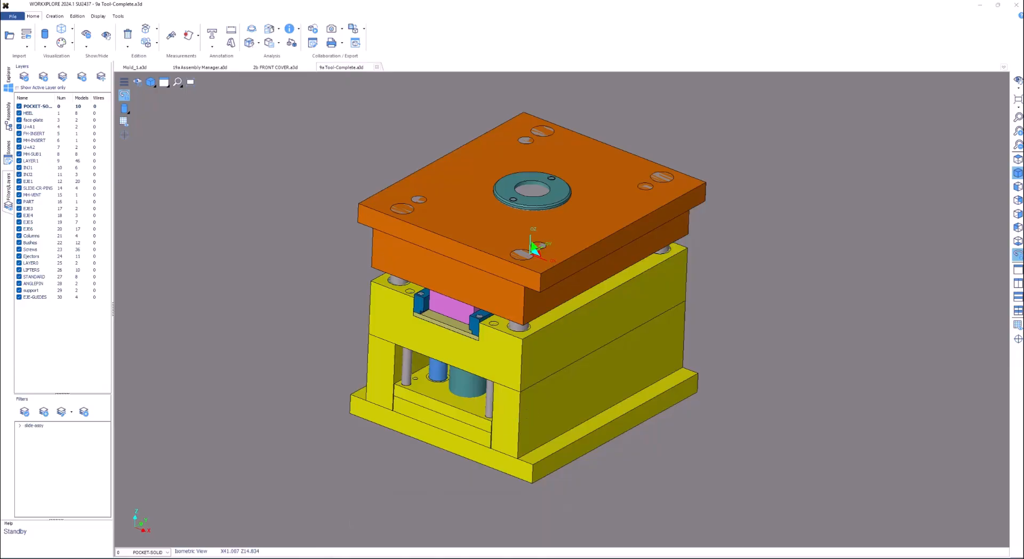
# Step: Open the exported 9a Tool-Complete.exe from the Desktop in the Client Viewer
pyautogui.click(311, 170)
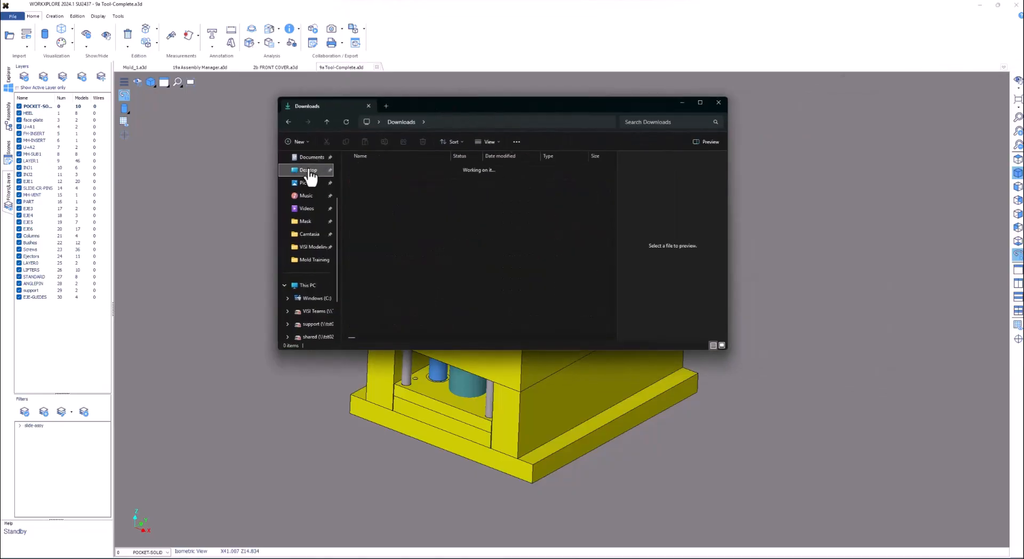
pyautogui.click(380, 169)
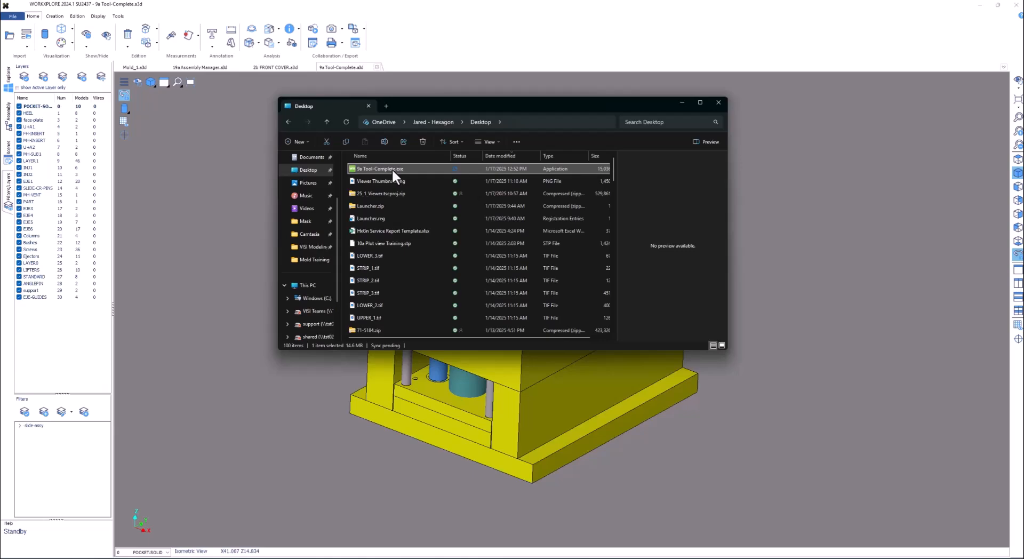
pyautogui.doubleClick(391, 168)
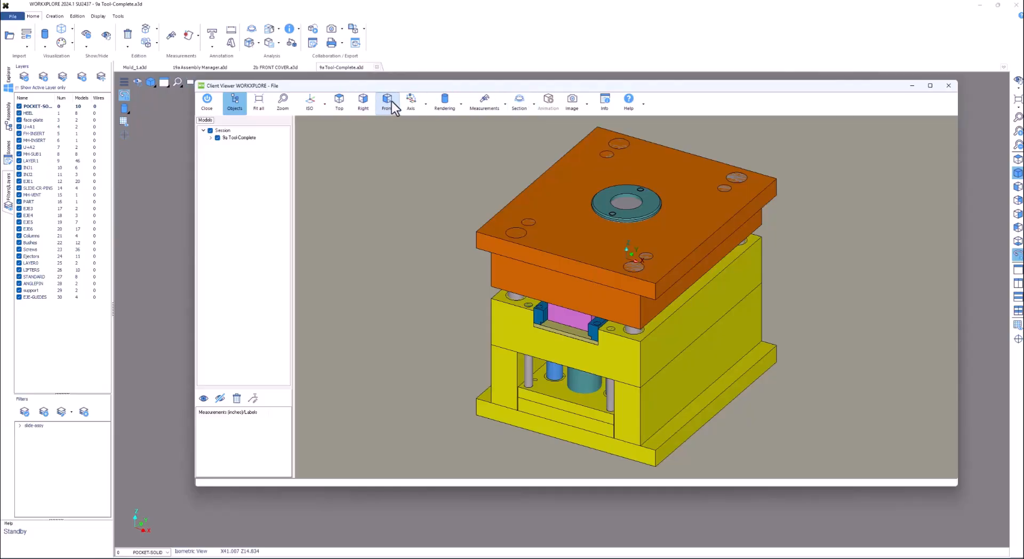
# Step: Look through the rendering and measurement options of the Client Viewer
pyautogui.click(462, 103)
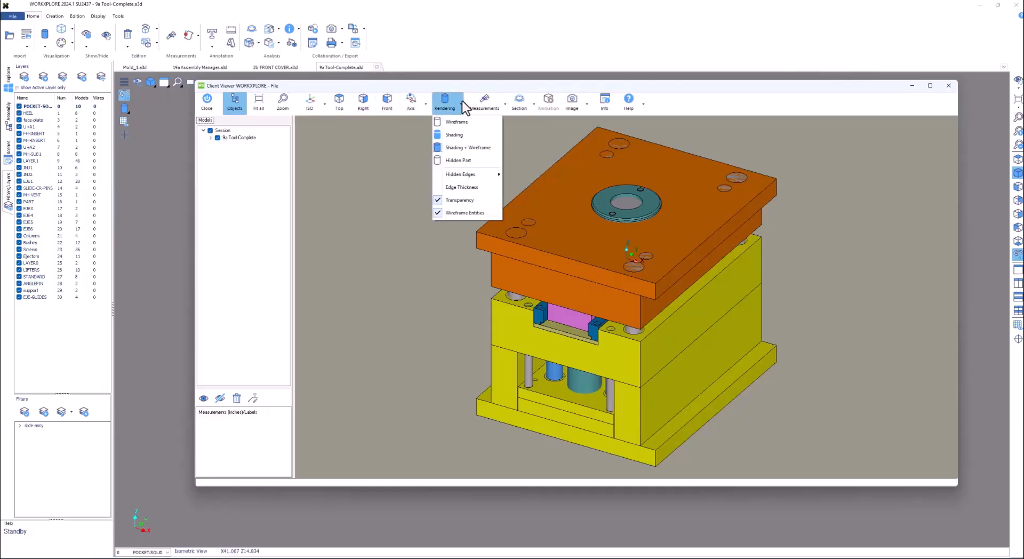
pyautogui.click(502, 103)
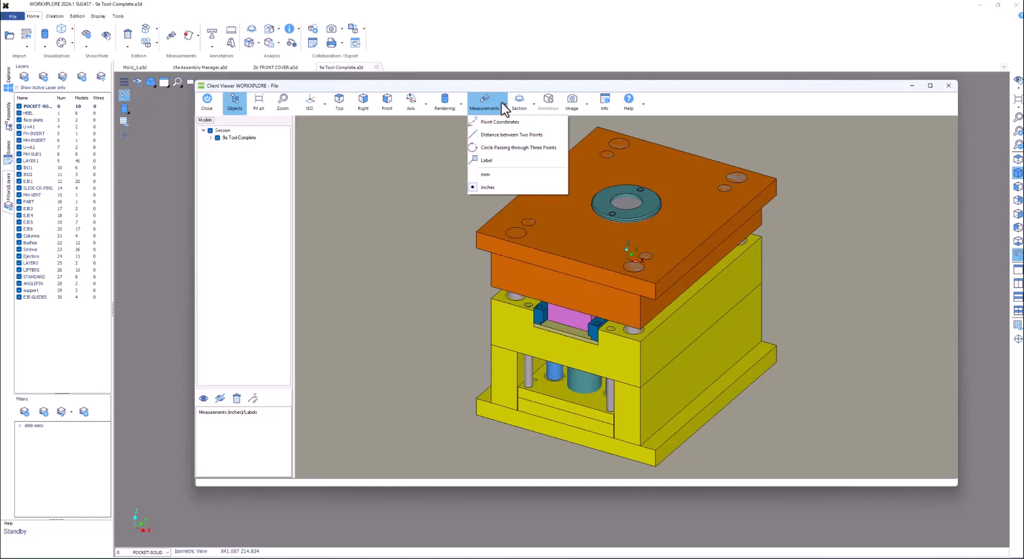